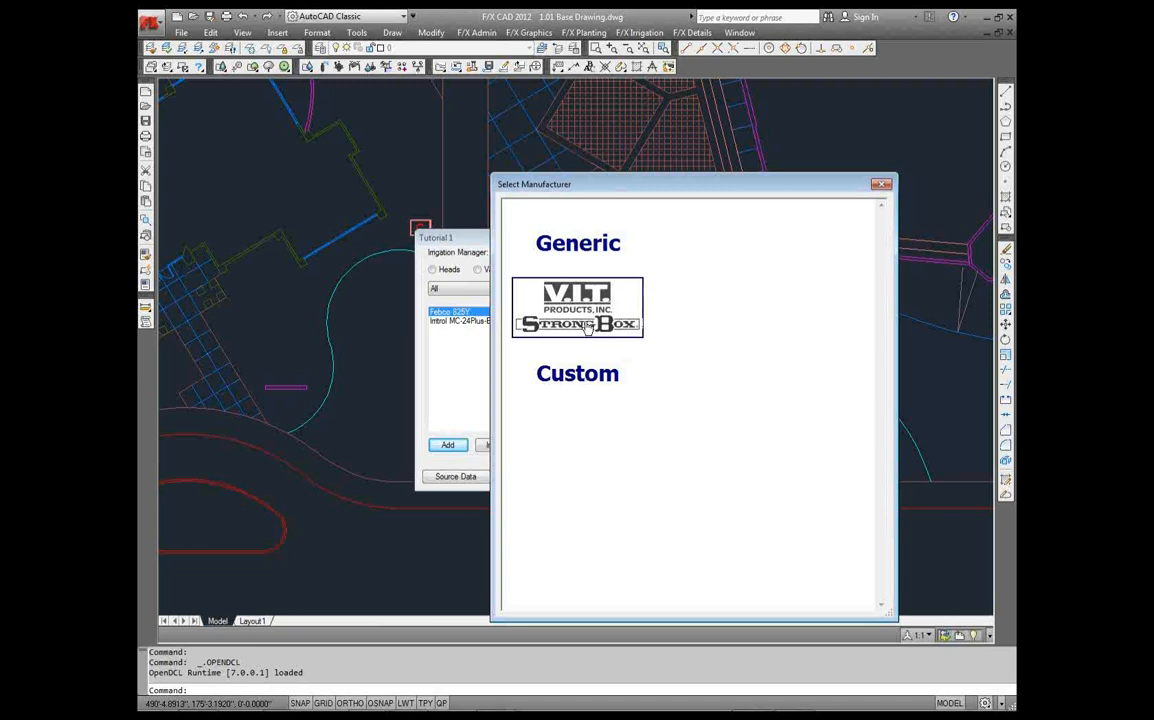
# Choose V.I.T. Products as the manufacturer and look through its enclosure series from Commercial Meter SS to Smooth Touch SS
pyautogui.click(587, 330)
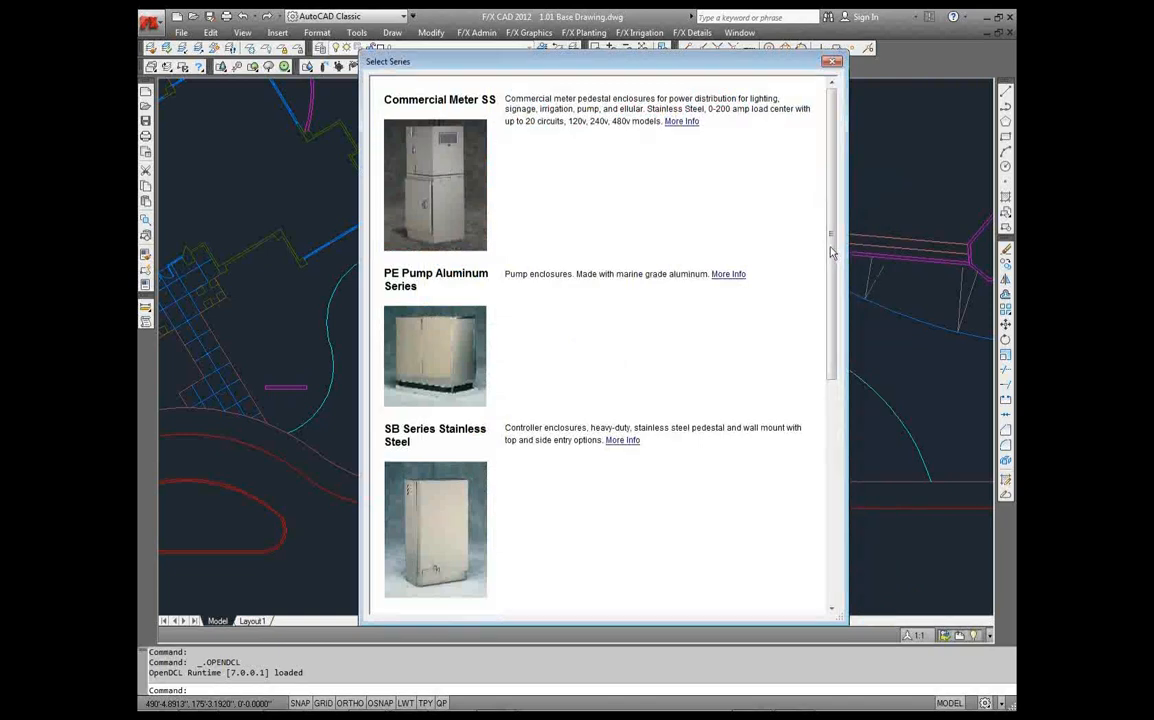
pyautogui.scroll(-1, 830, 252)
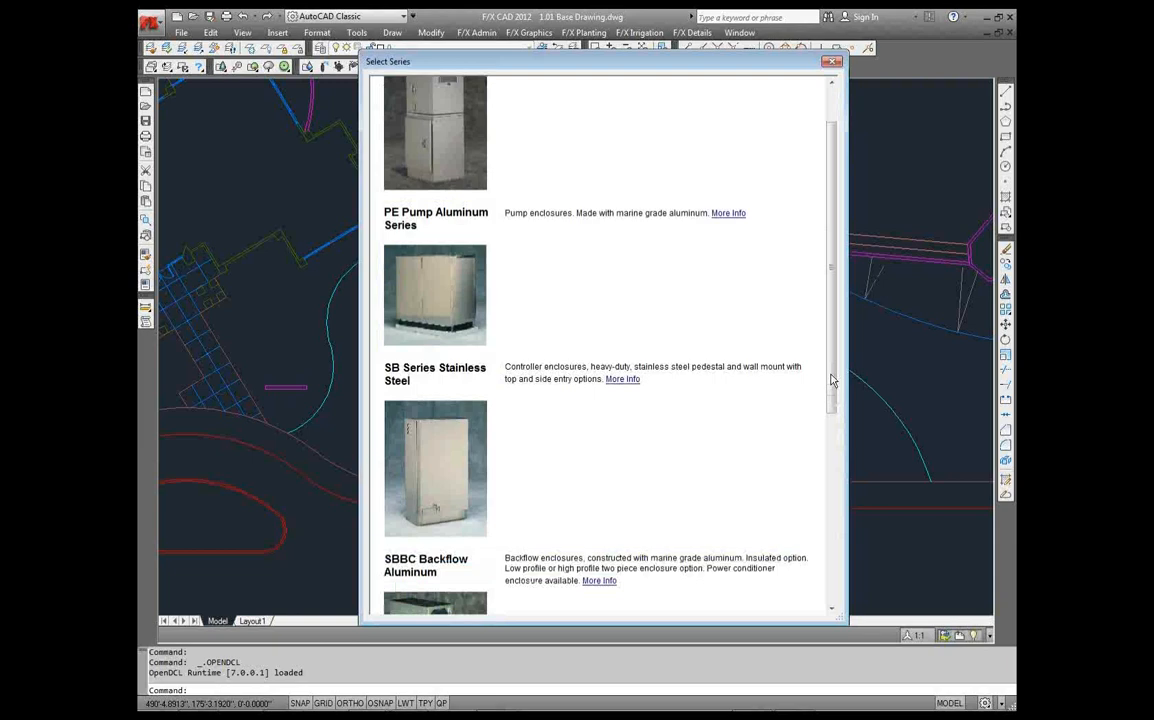
pyautogui.scroll(-2, 830, 284)
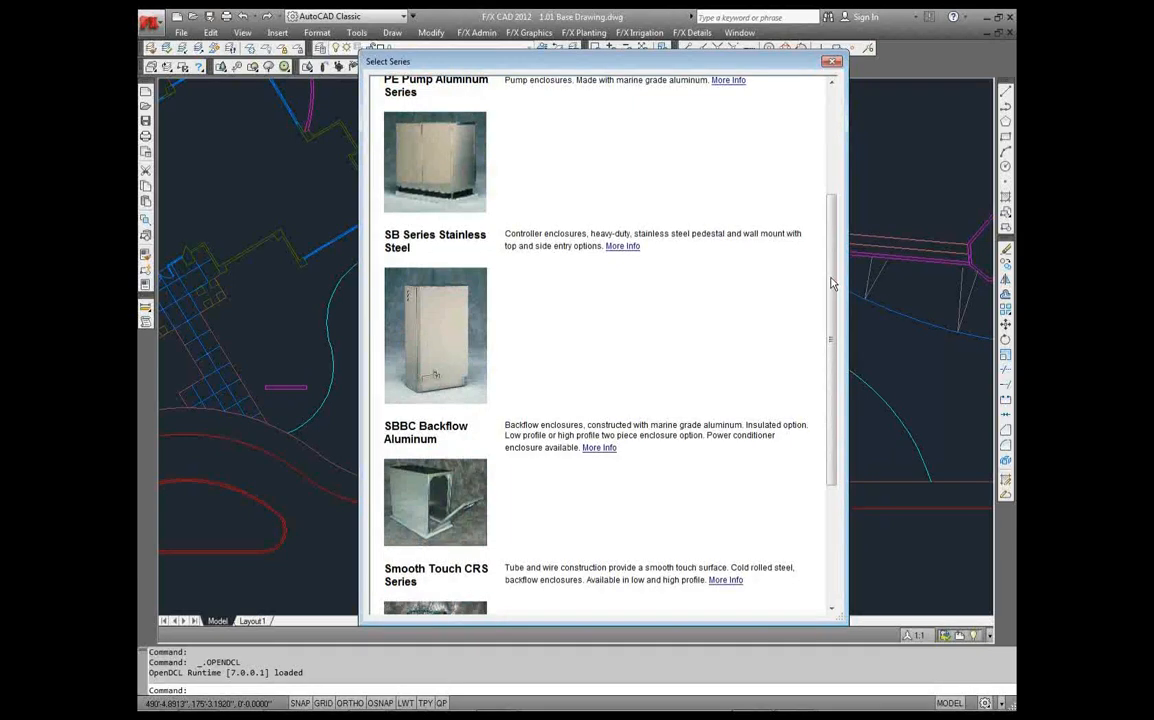
pyautogui.scroll(-2, 830, 284)
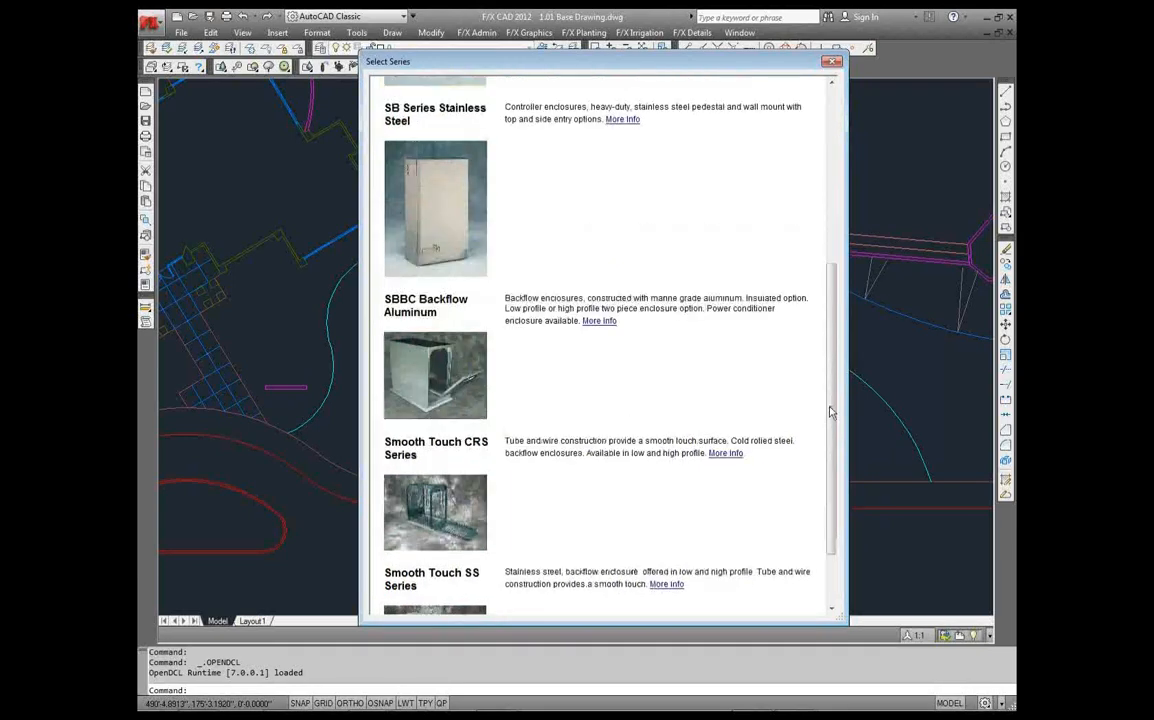
pyautogui.scroll(-2, 830, 411)
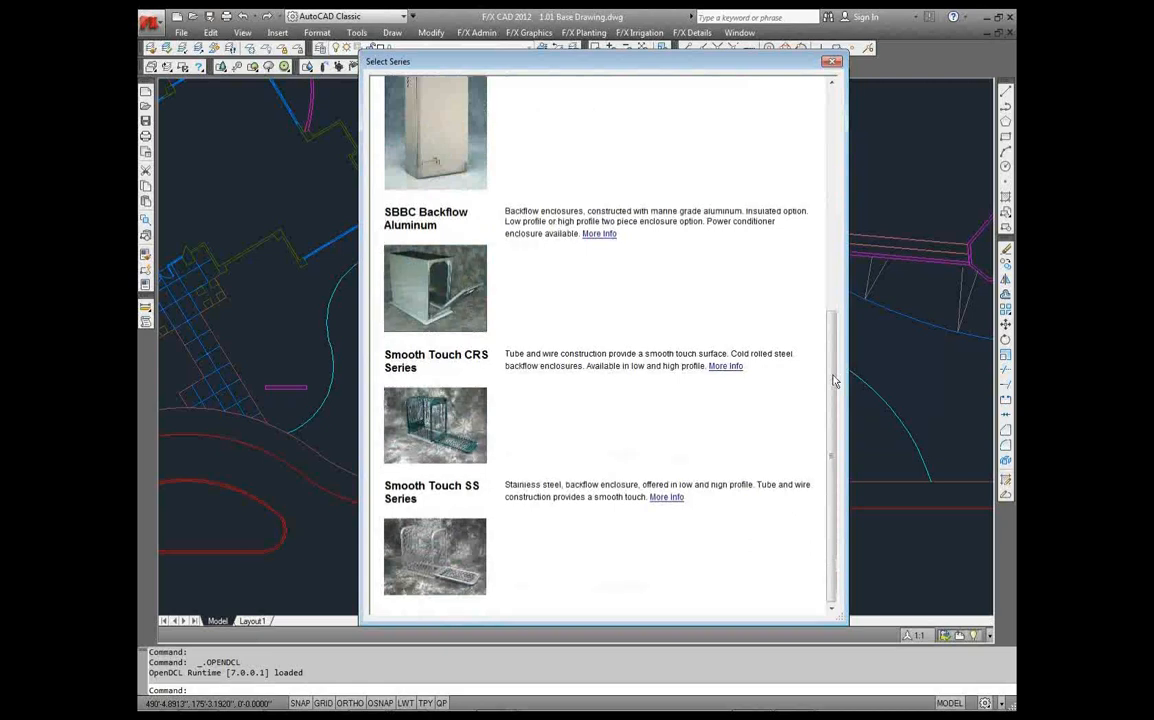
pyautogui.scroll(6, 466, 340)
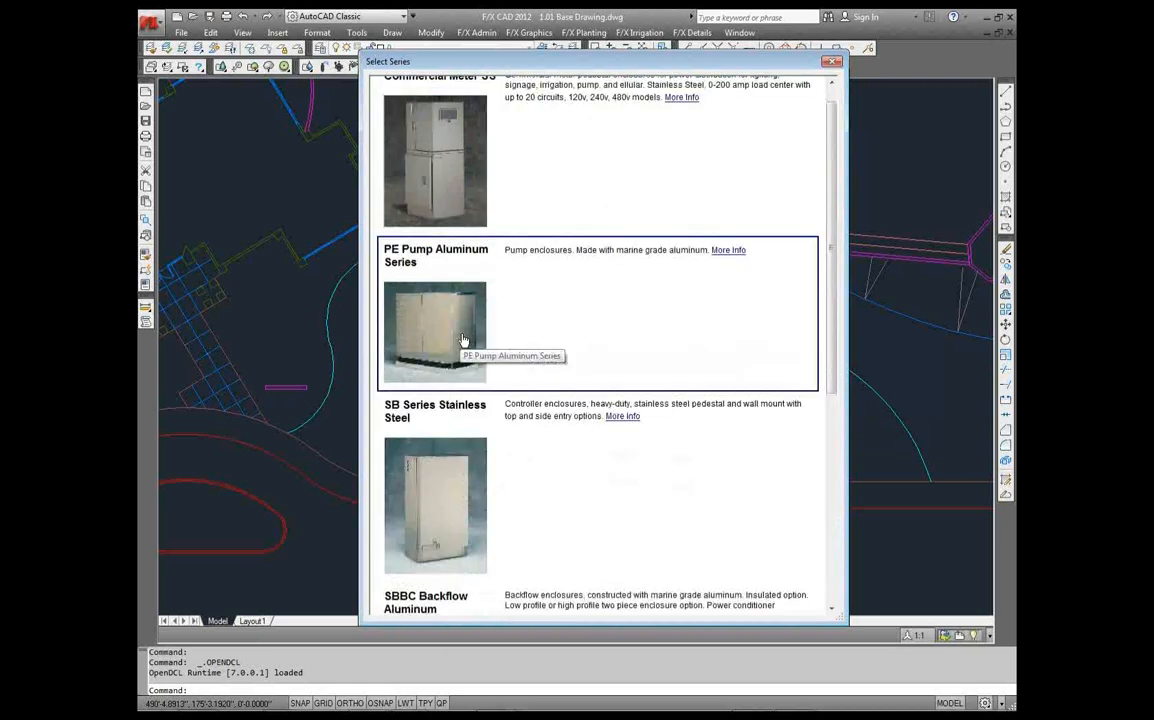
# Open the PE Pump Aluminum Series brochure 04SBFEncl.pdf and read its pump and power conditioner enclosure page
pyautogui.click(727, 251)
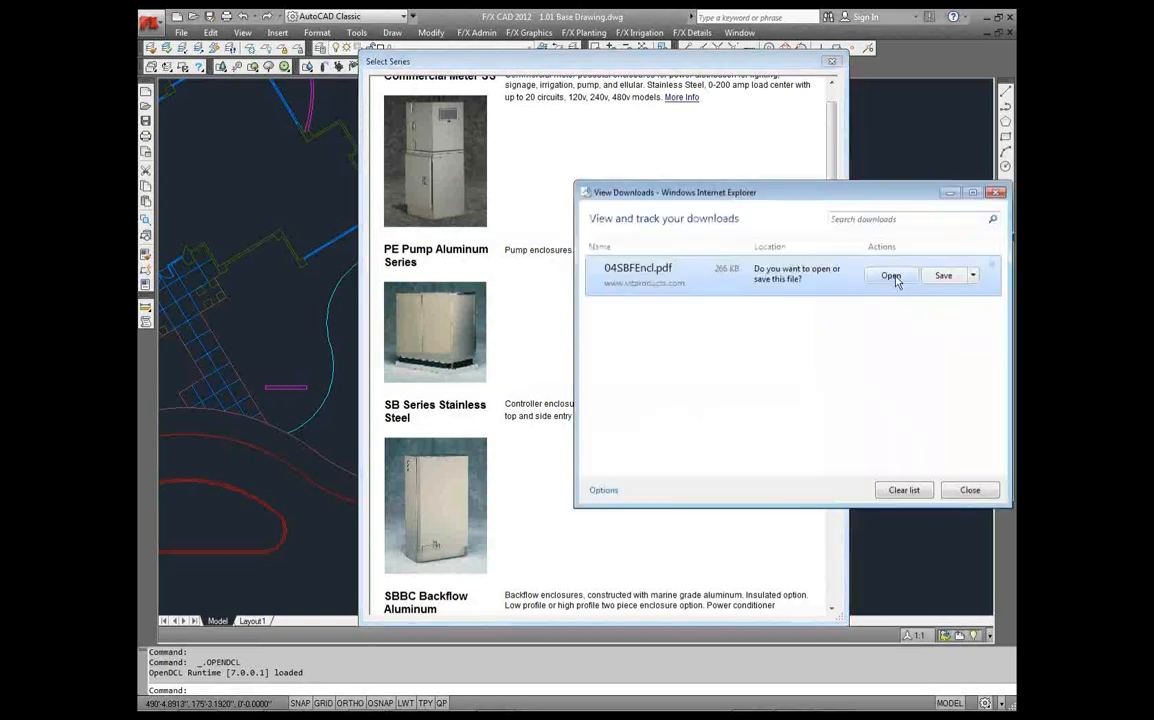
pyautogui.click(890, 276)
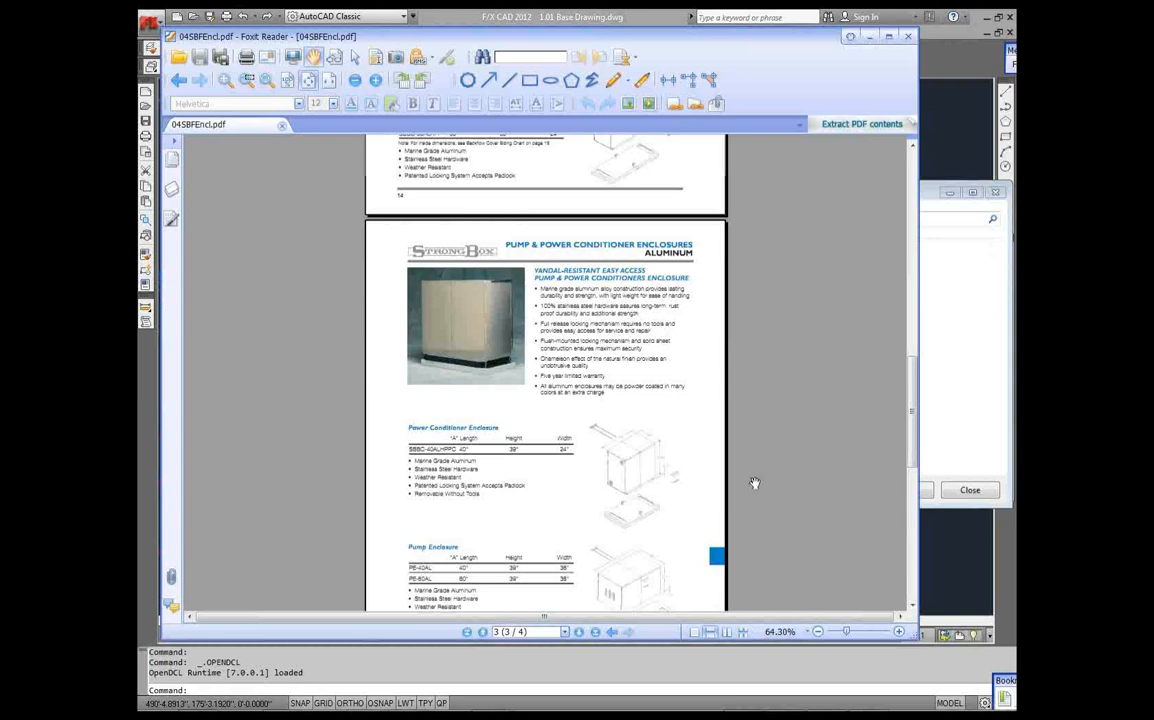
pyautogui.scroll(-3, 755, 483)
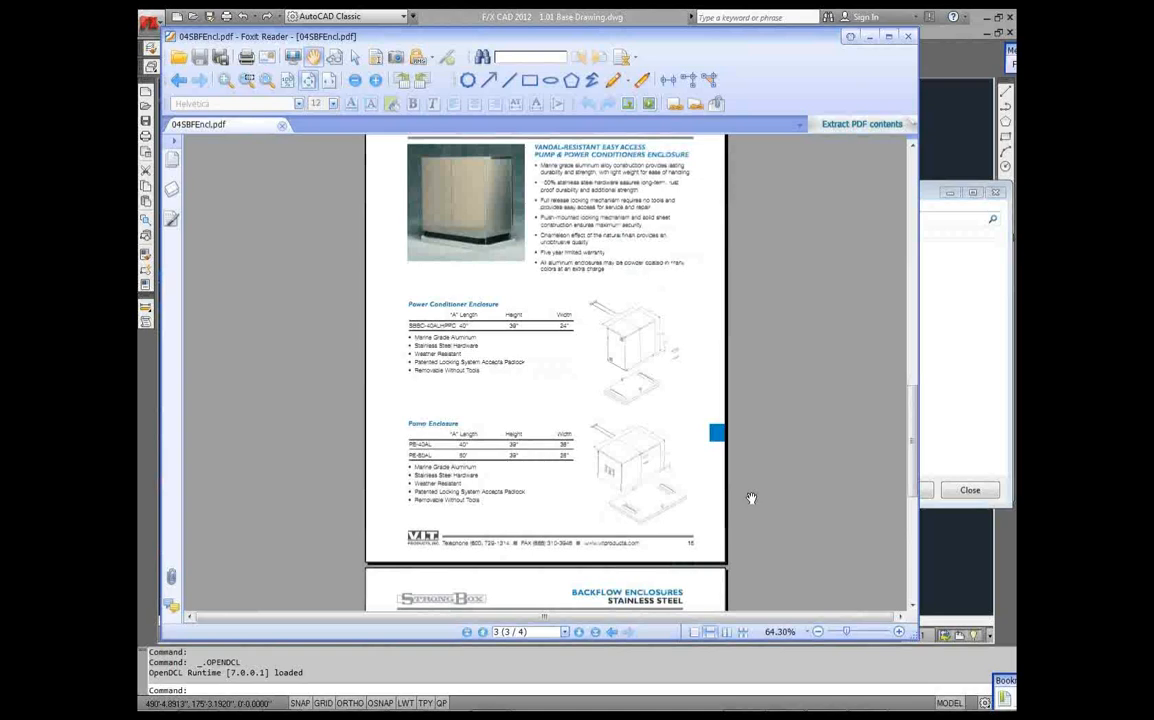
pyautogui.scroll(-1, 751, 497)
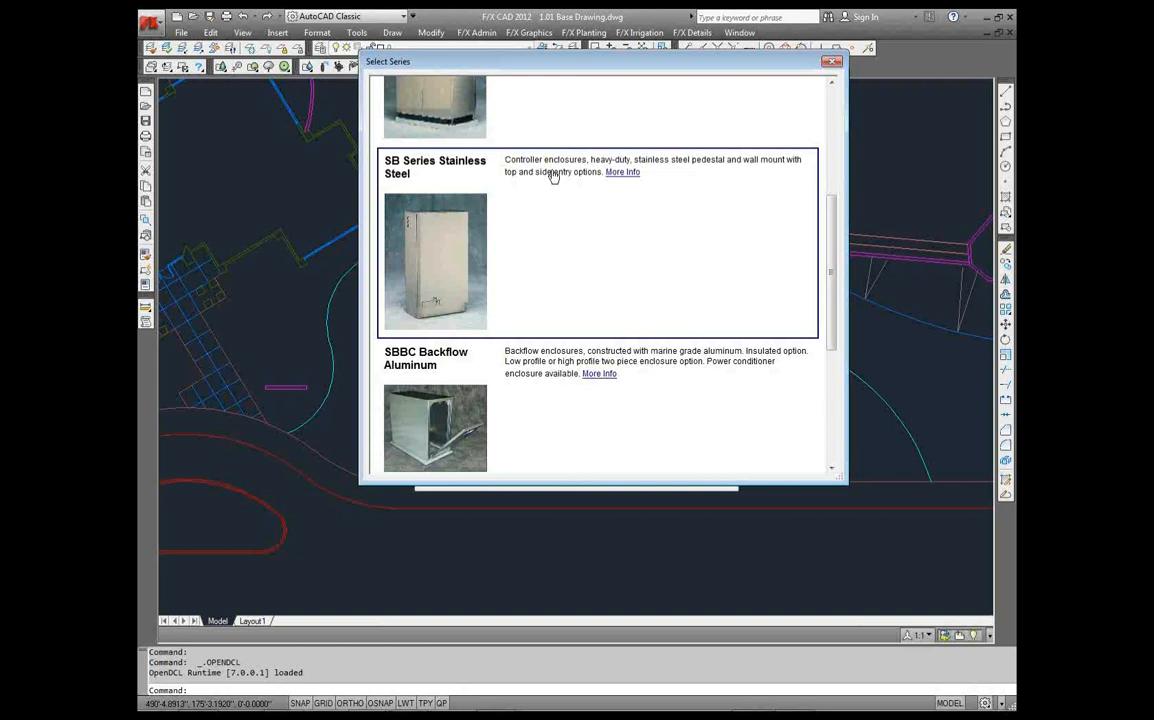
# Add the SB-18SS pedestal mount enclosure from the SB Series Stainless Steel to the project
pyautogui.click(553, 176)
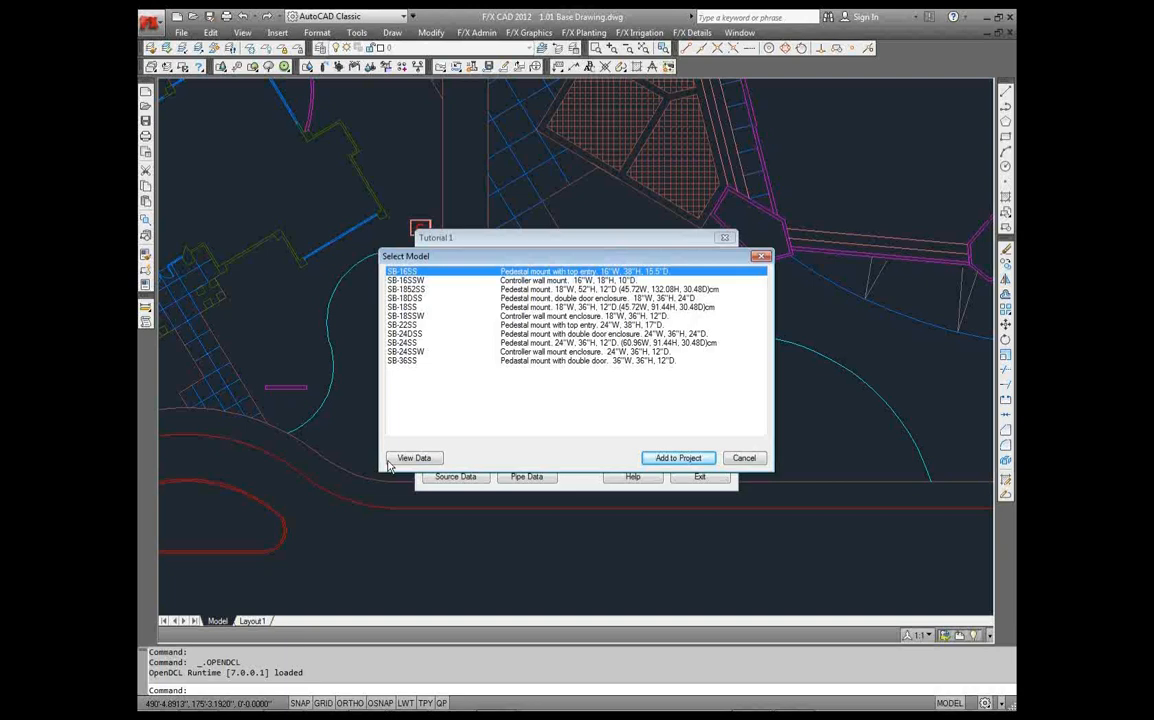
pyautogui.click(573, 307)
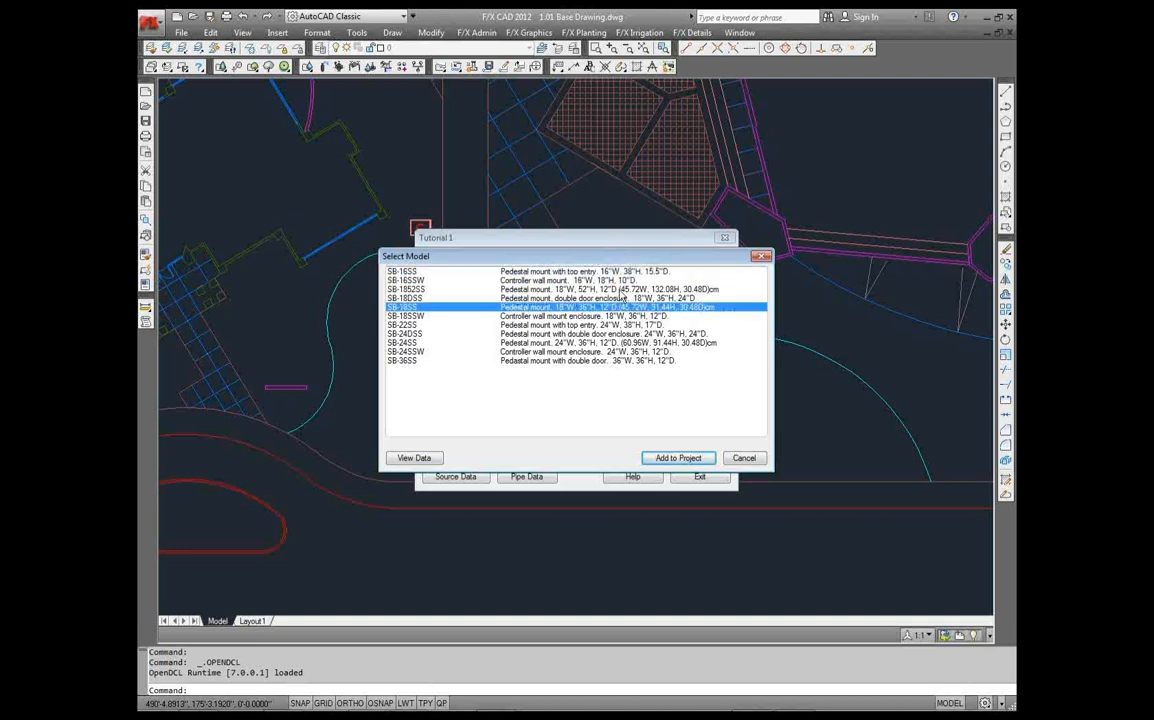
pyautogui.click(686, 458)
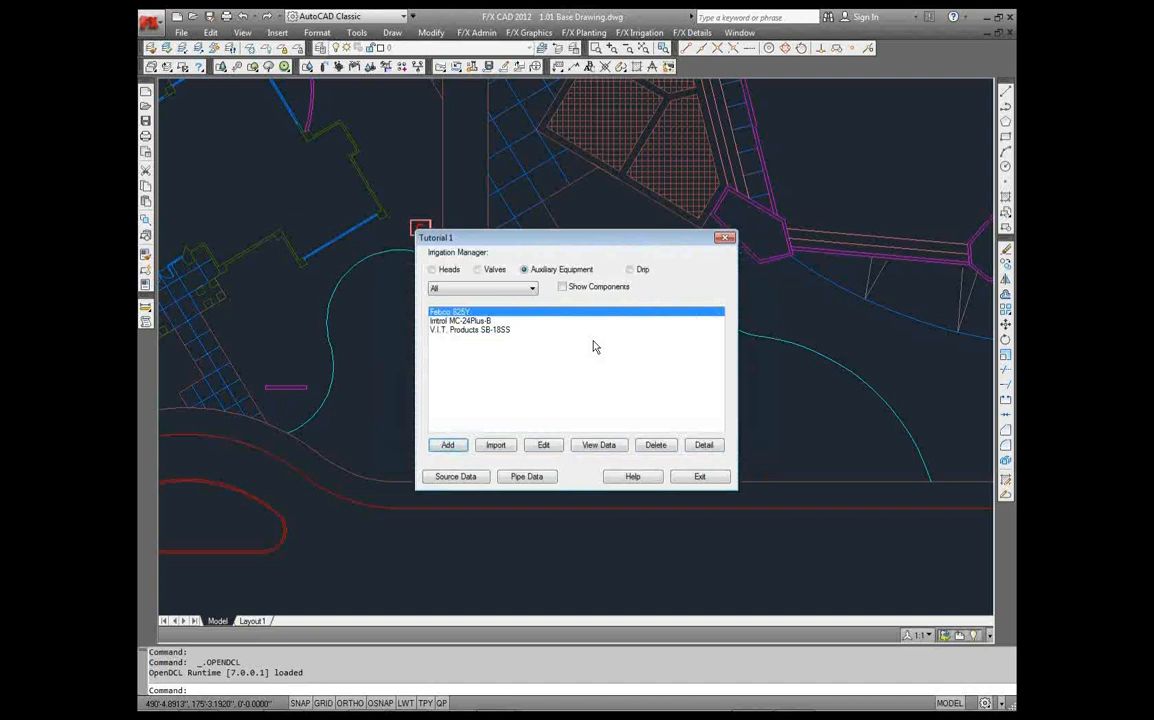
pyautogui.click(482, 329)
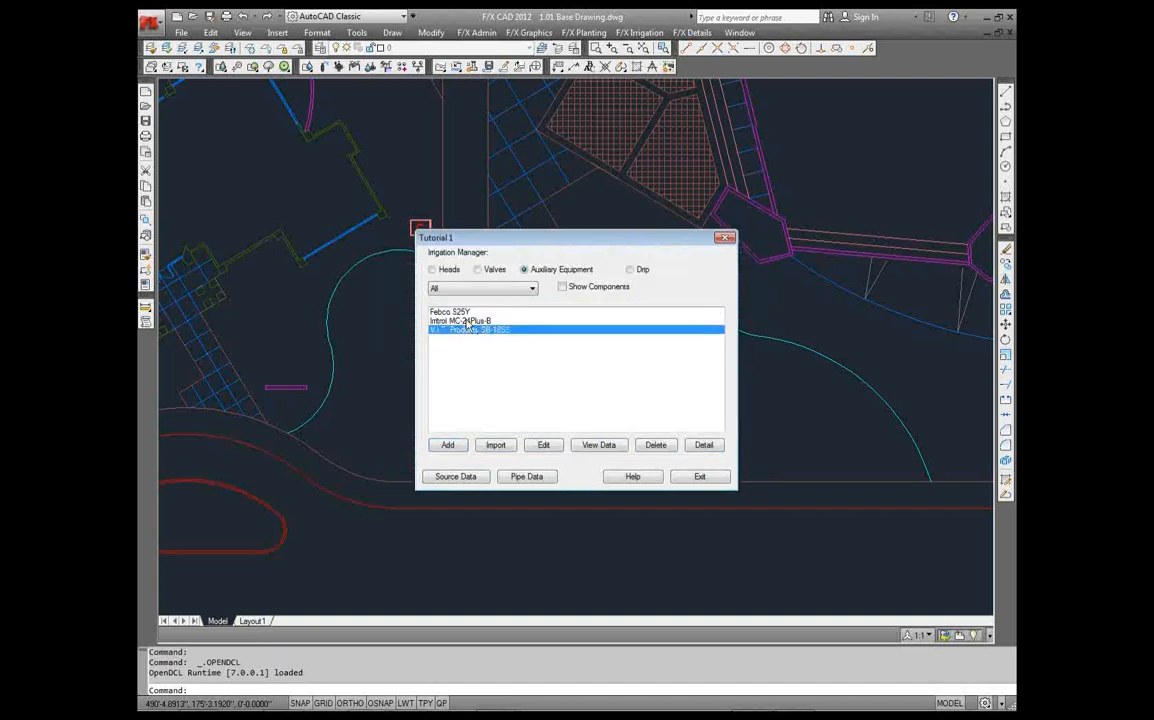
pyautogui.click(468, 320)
pyautogui.click(490, 312)
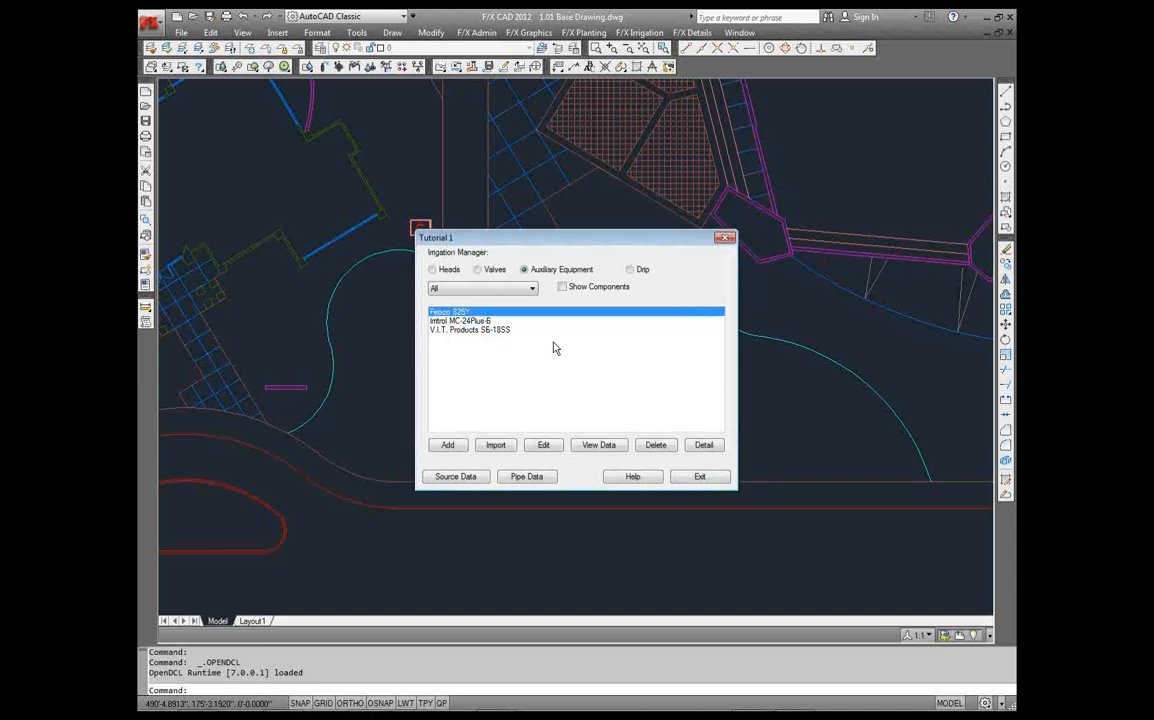
# Add the SBBC-40SS stainless steel backflow enclosure from V.I.T.'s Smooth Touch SS Series to the project
pyautogui.click(443, 445)
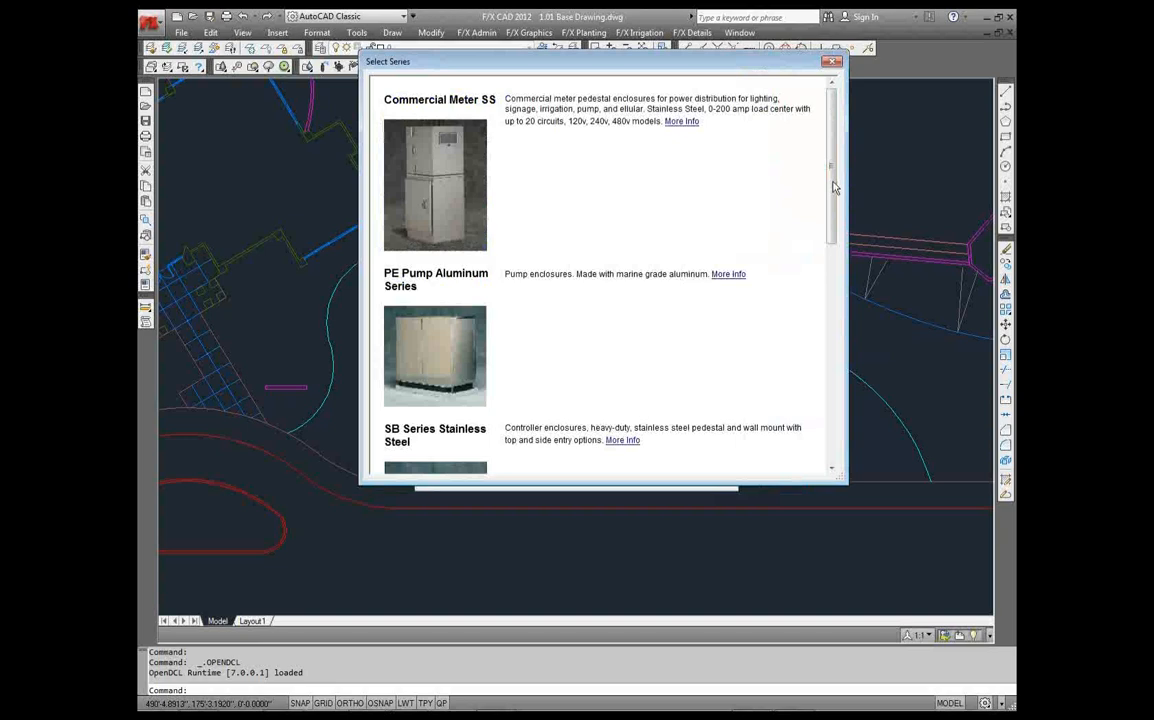
pyautogui.moveTo(834, 187); pyautogui.dragTo(834, 404)
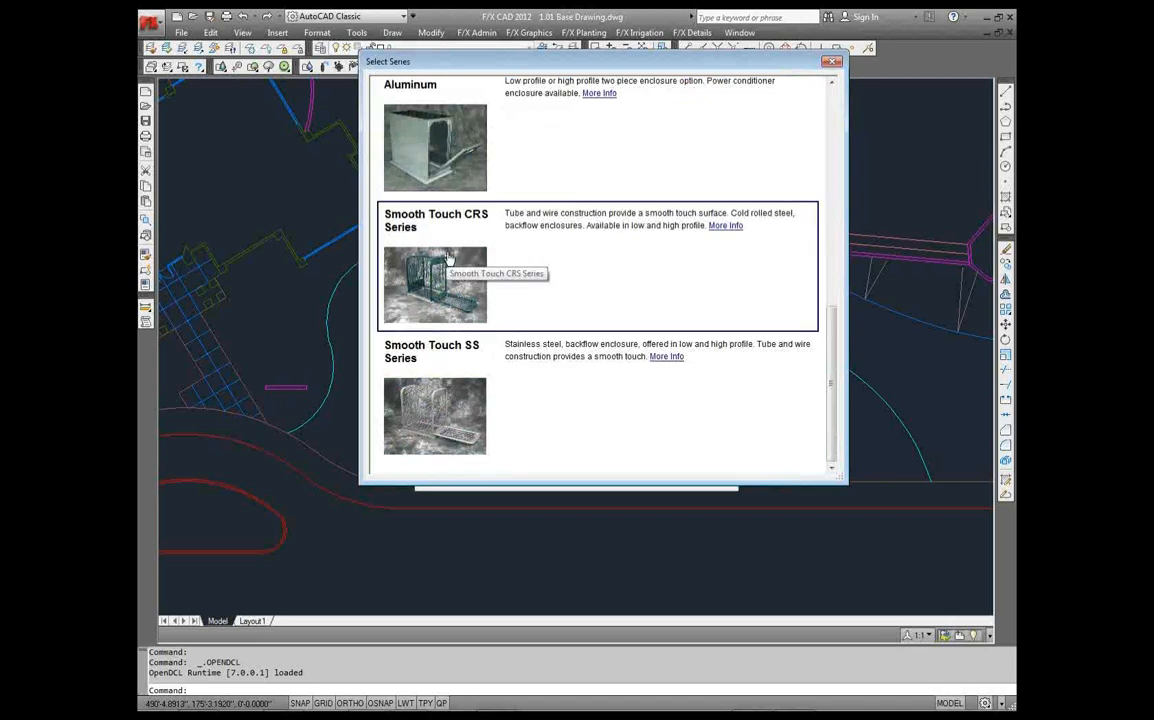
pyautogui.click(432, 398)
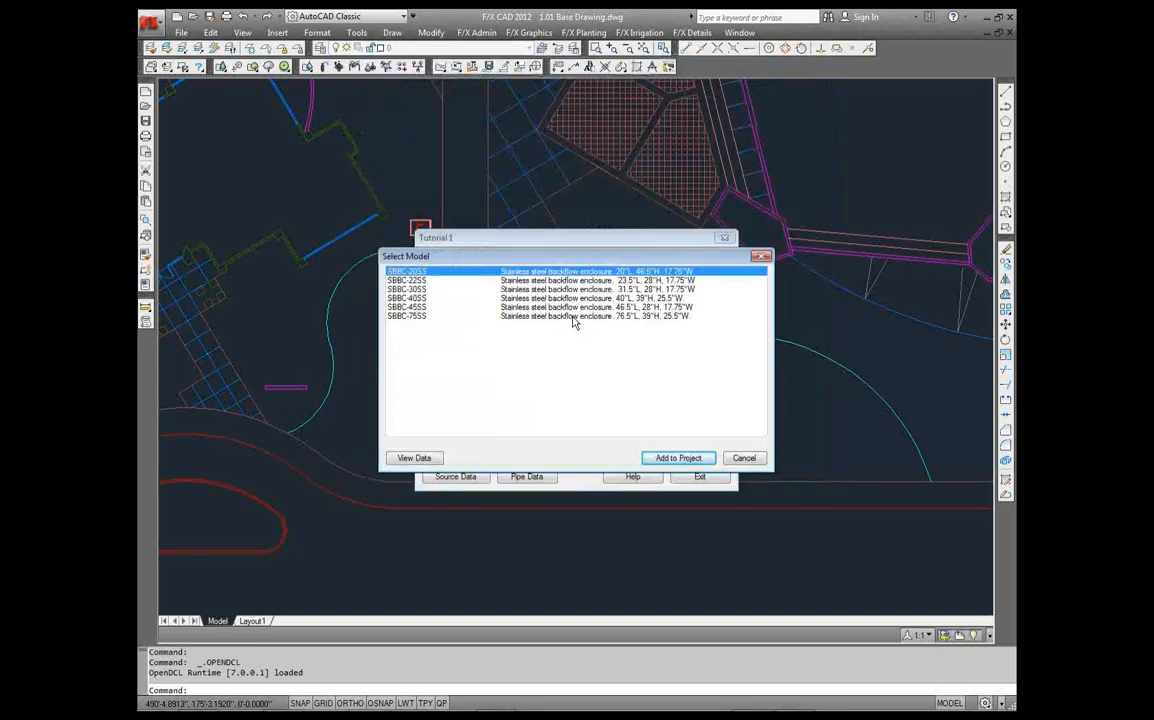
pyautogui.click(574, 298)
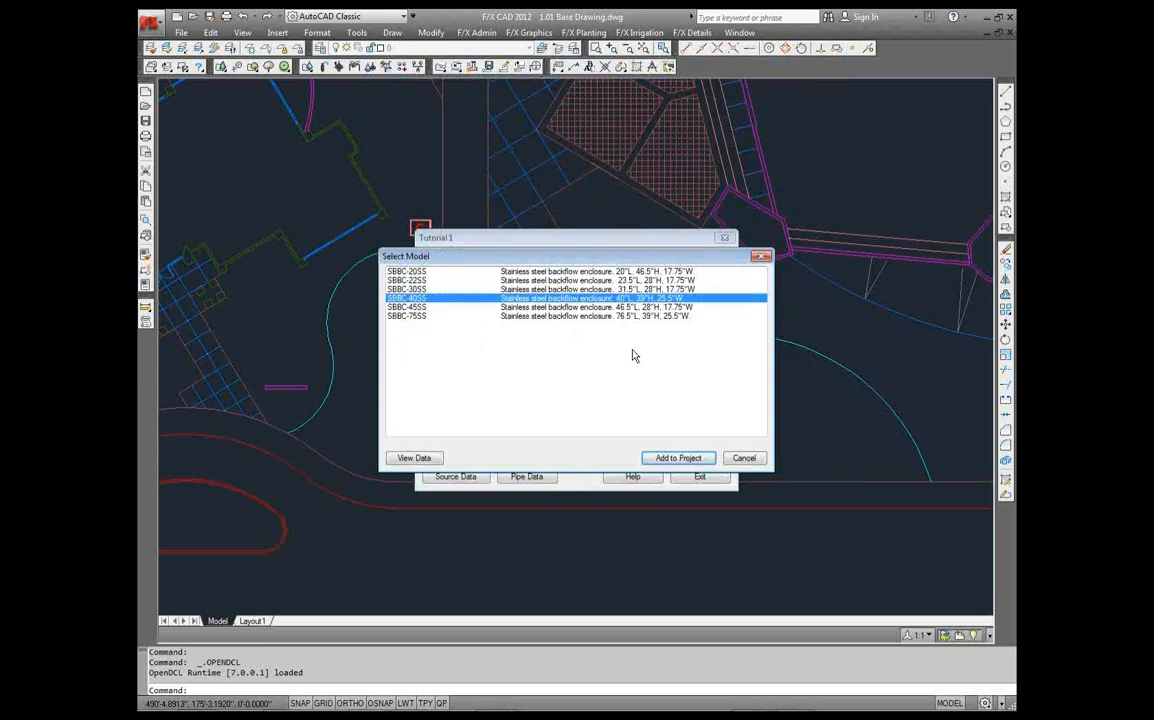
pyautogui.click(694, 458)
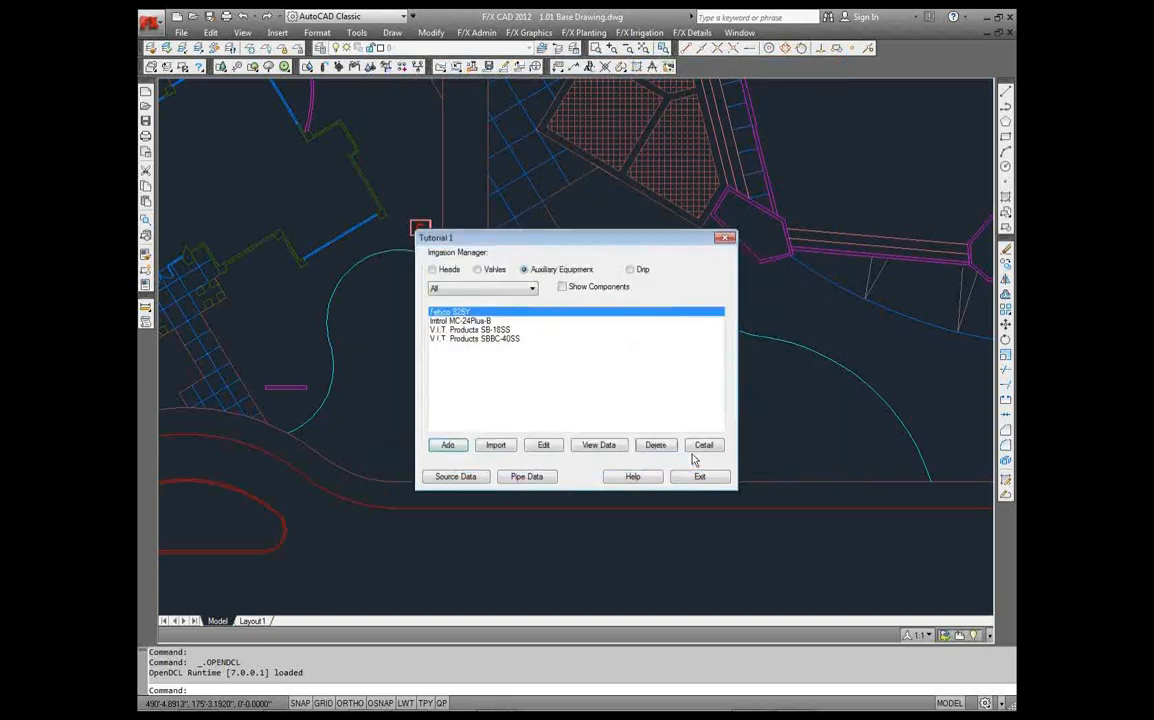
pyautogui.click(467, 329)
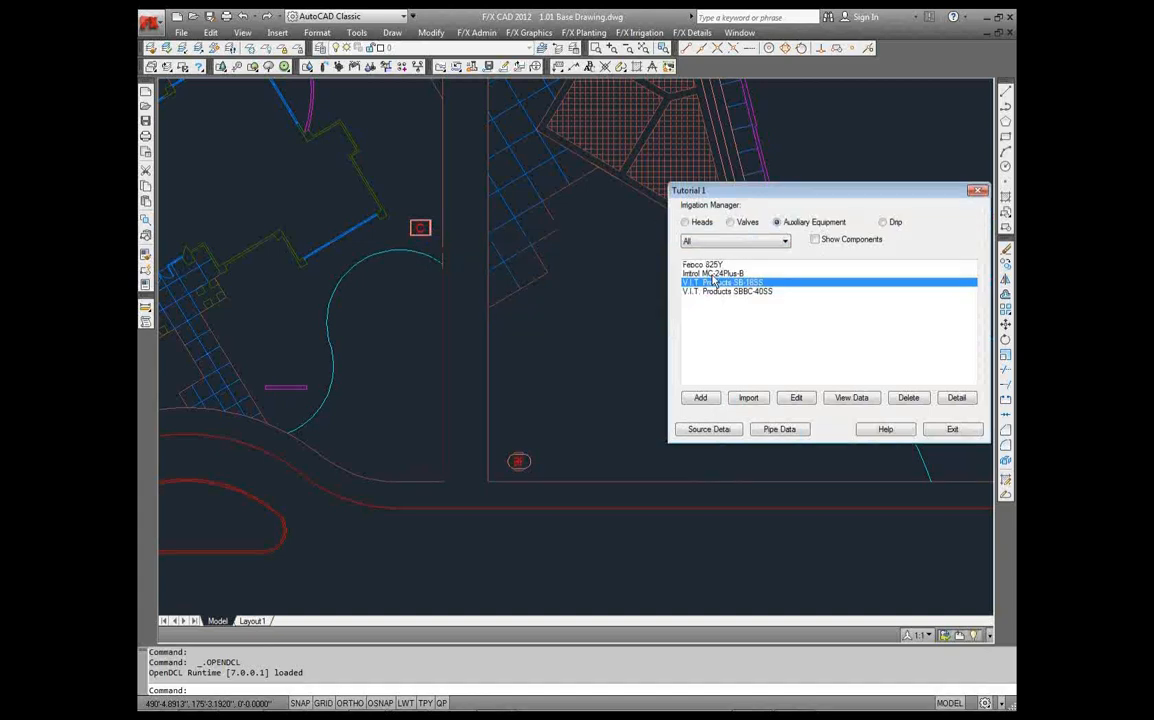
pyautogui.click(713, 264)
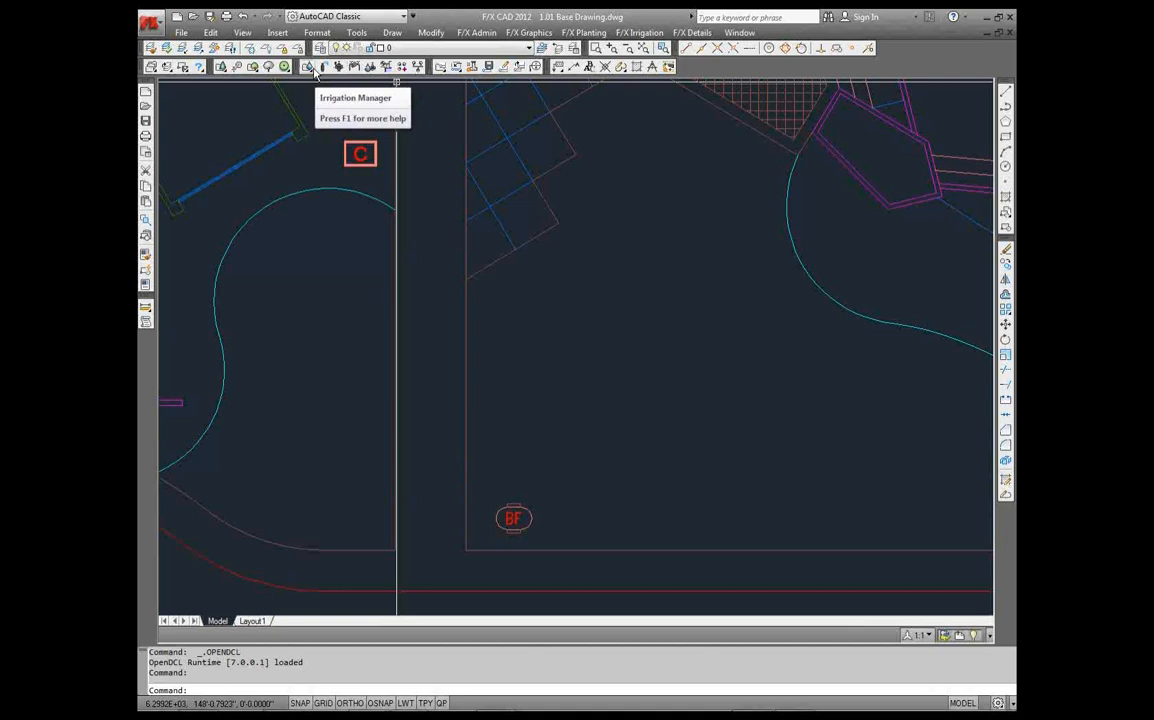
# Place the SB-18SS controller enclosure beside the controller symbol and the SBBC-40SS backflow enclosure beside the backflow symbol
pyautogui.click(370, 66)
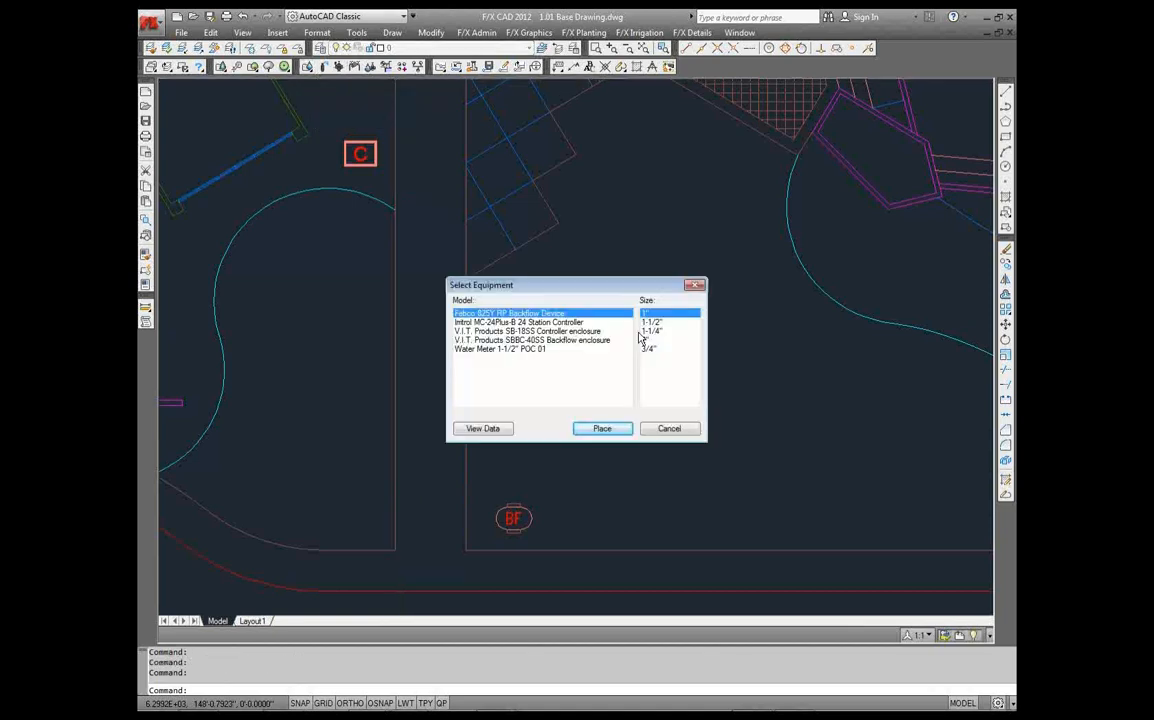
pyautogui.click(519, 330)
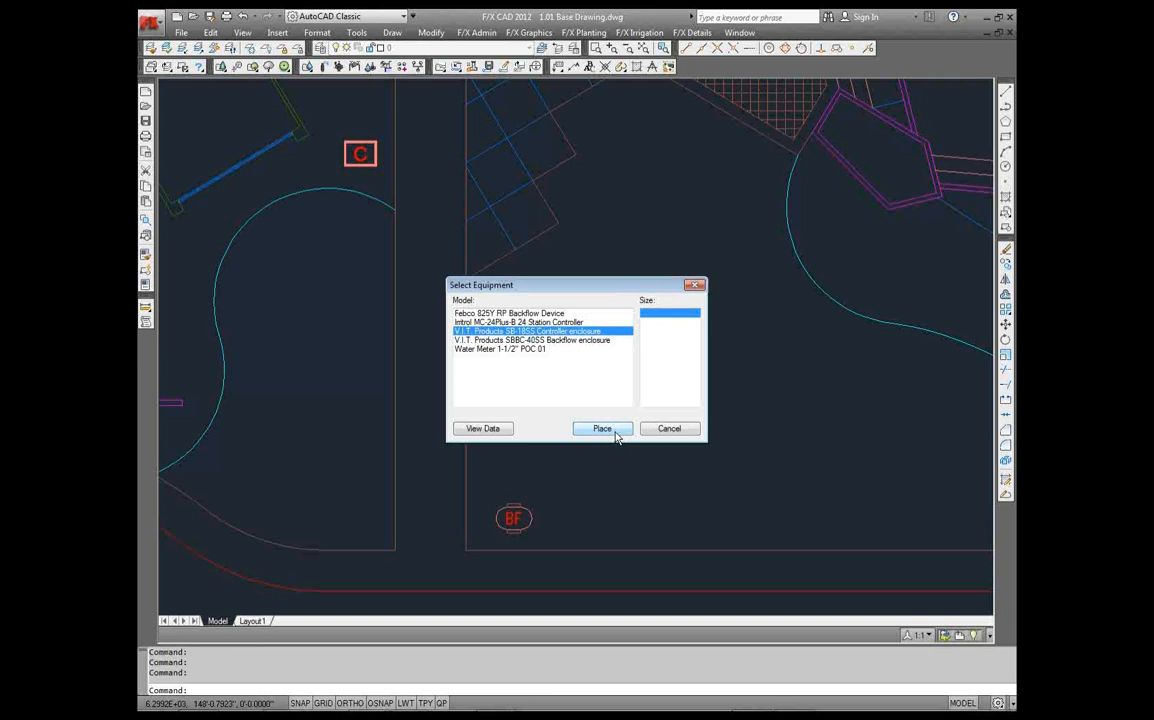
pyautogui.click(595, 340)
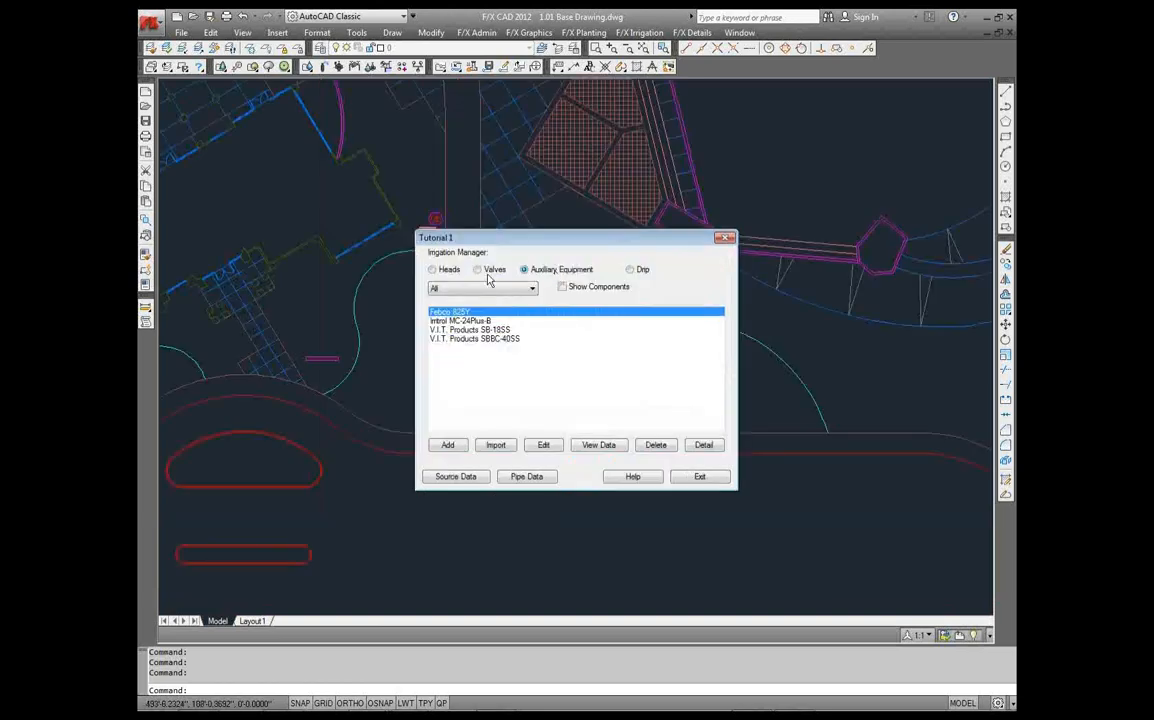
# Open the equipment info of V.I.T. Products SB-18SS for editing and bring up the detail selection for it
pyautogui.click(472, 331)
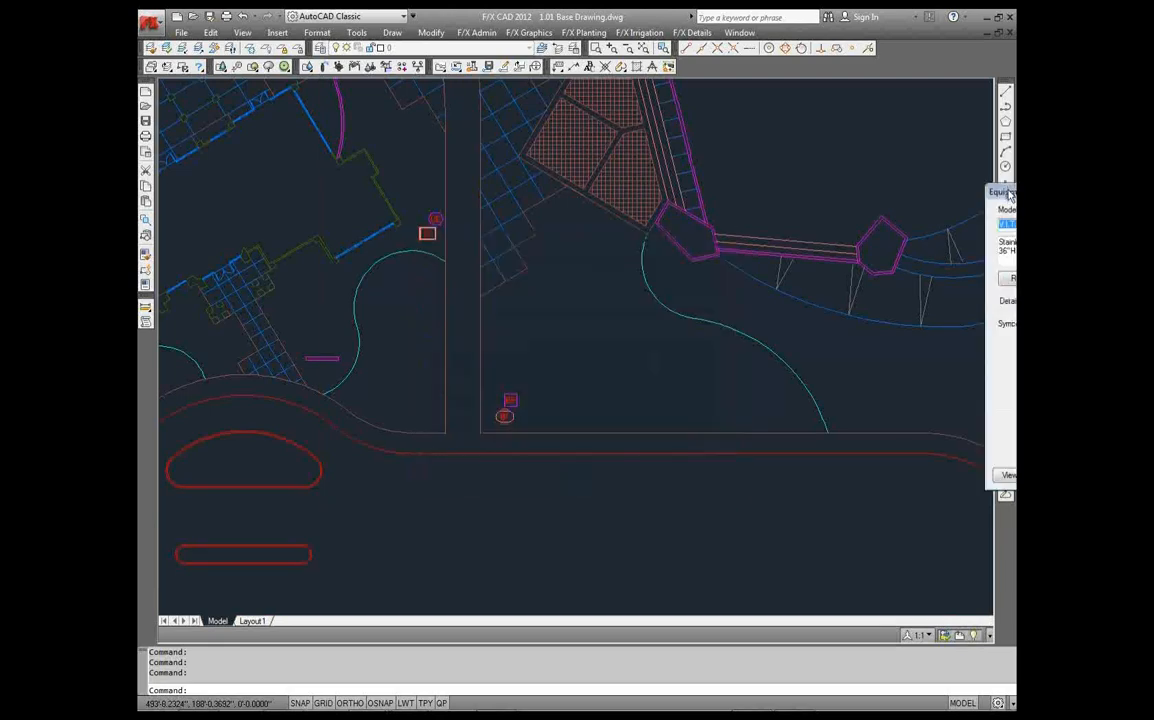
pyautogui.moveTo(1010, 193); pyautogui.dragTo(382, 148)
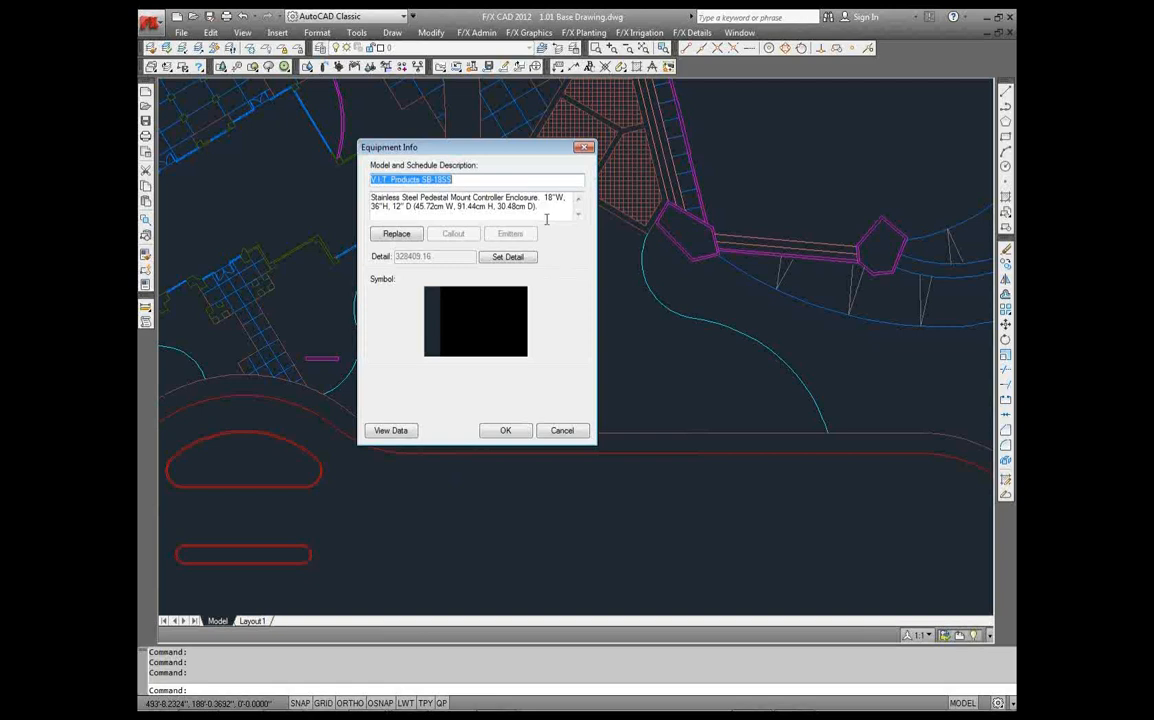
pyautogui.press('Return')
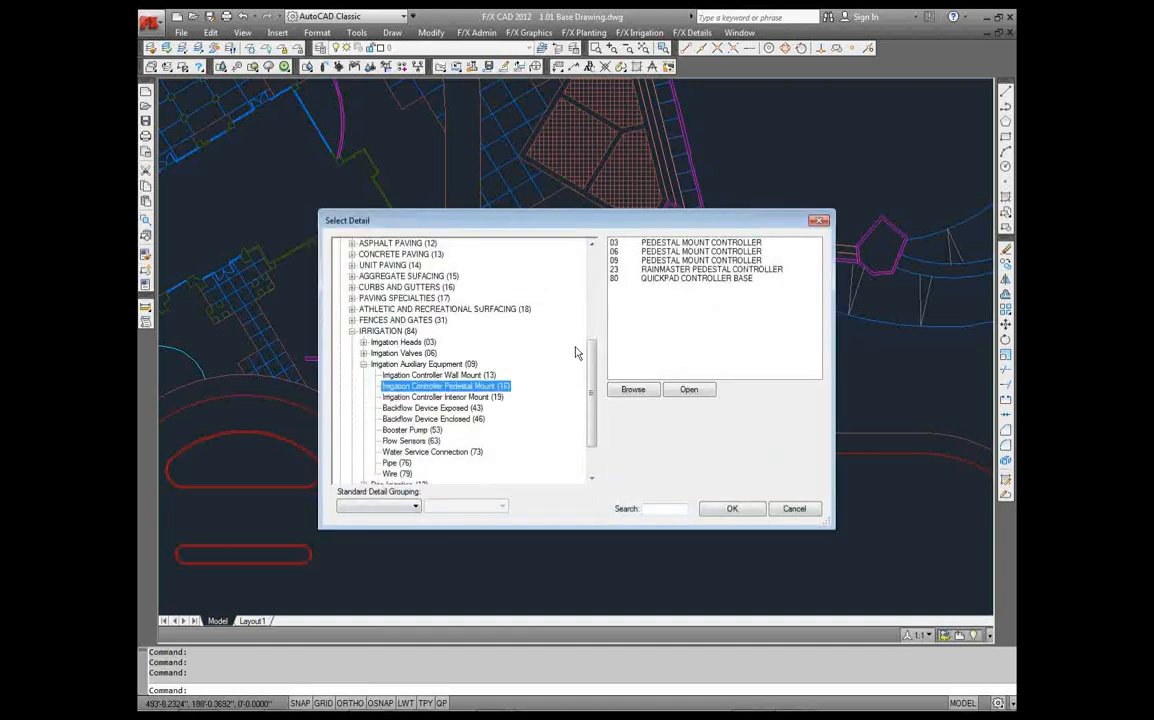
# Examine the F/X Details library's Irrigation, Planting and Retaining Walls folders, including the Allen Block Chimney Retaining Wall detail
pyautogui.scroll(1, 521, 312)
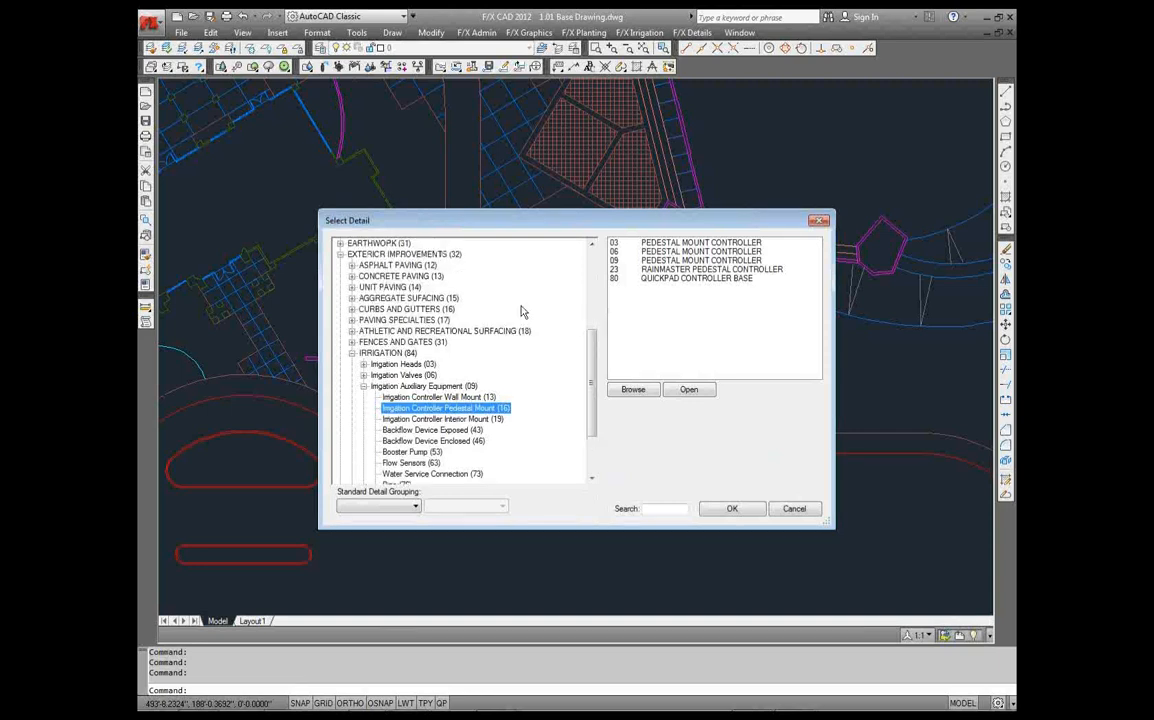
pyautogui.scroll(5, 521, 312)
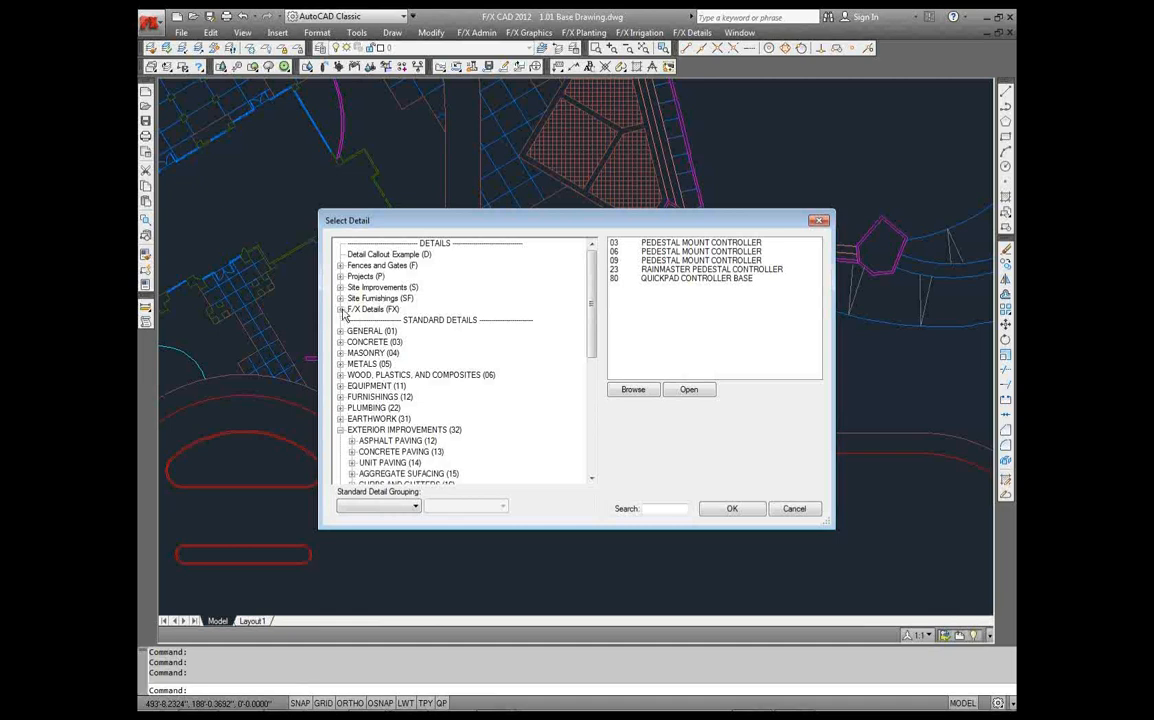
pyautogui.click(341, 310)
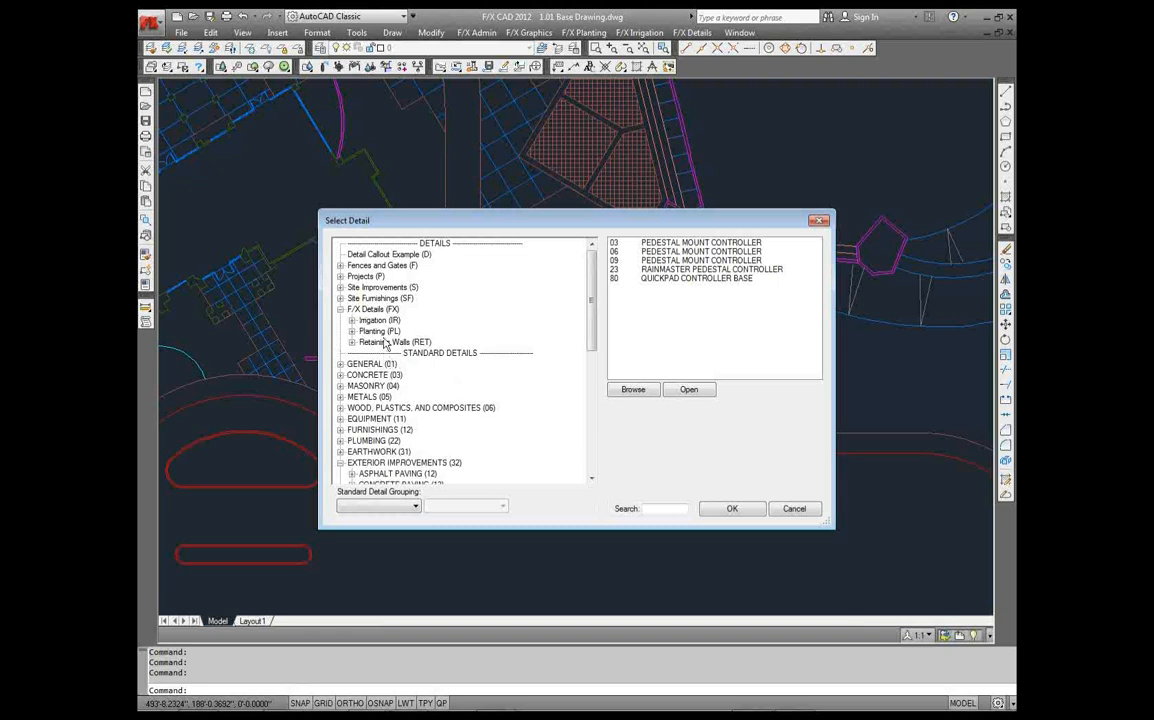
pyautogui.click(352, 321)
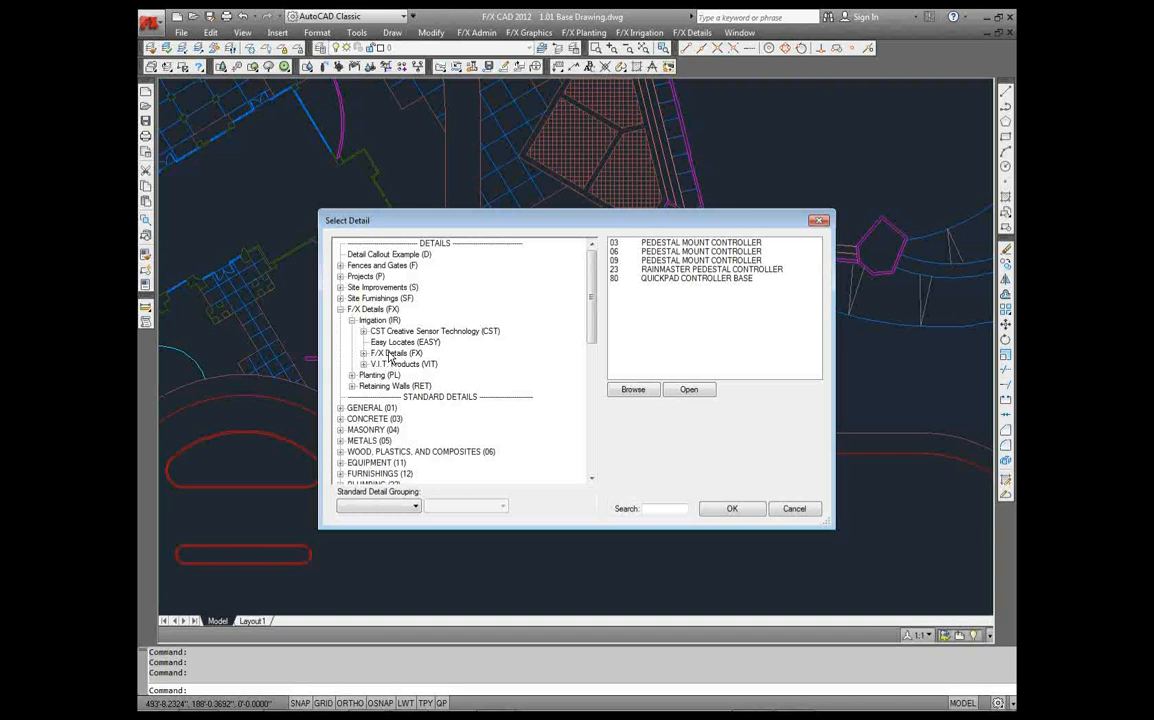
pyautogui.click(352, 386)
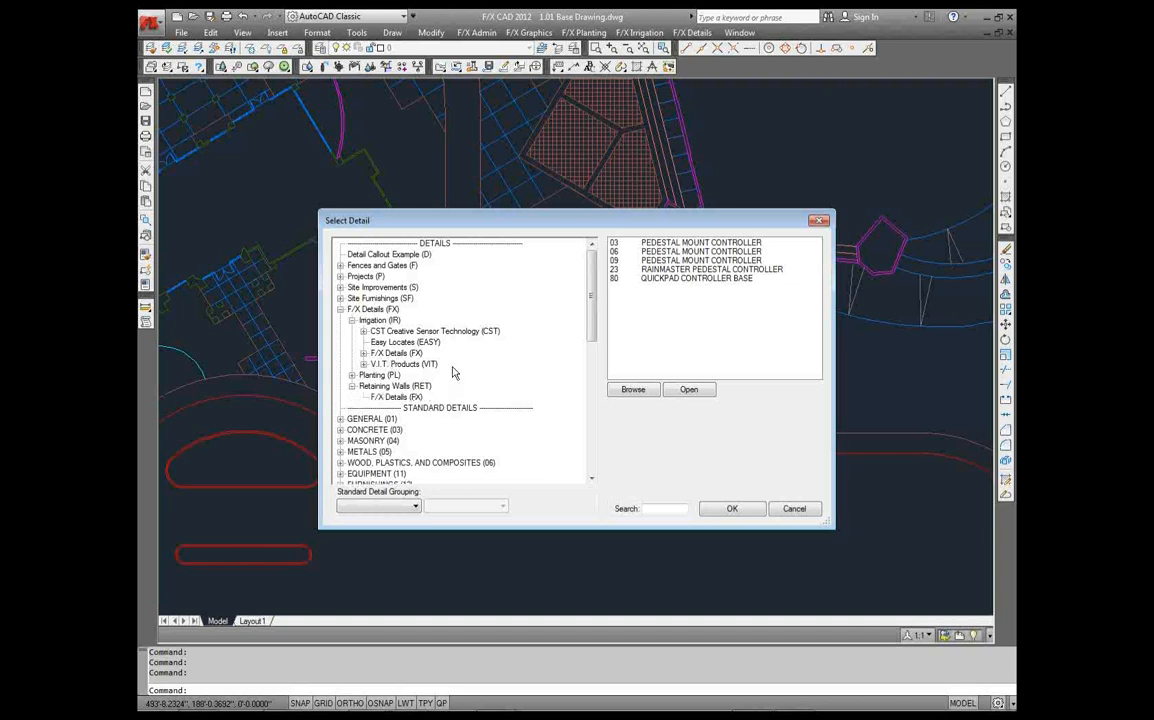
pyautogui.click(352, 375)
pyautogui.click(352, 375)
pyautogui.click(397, 398)
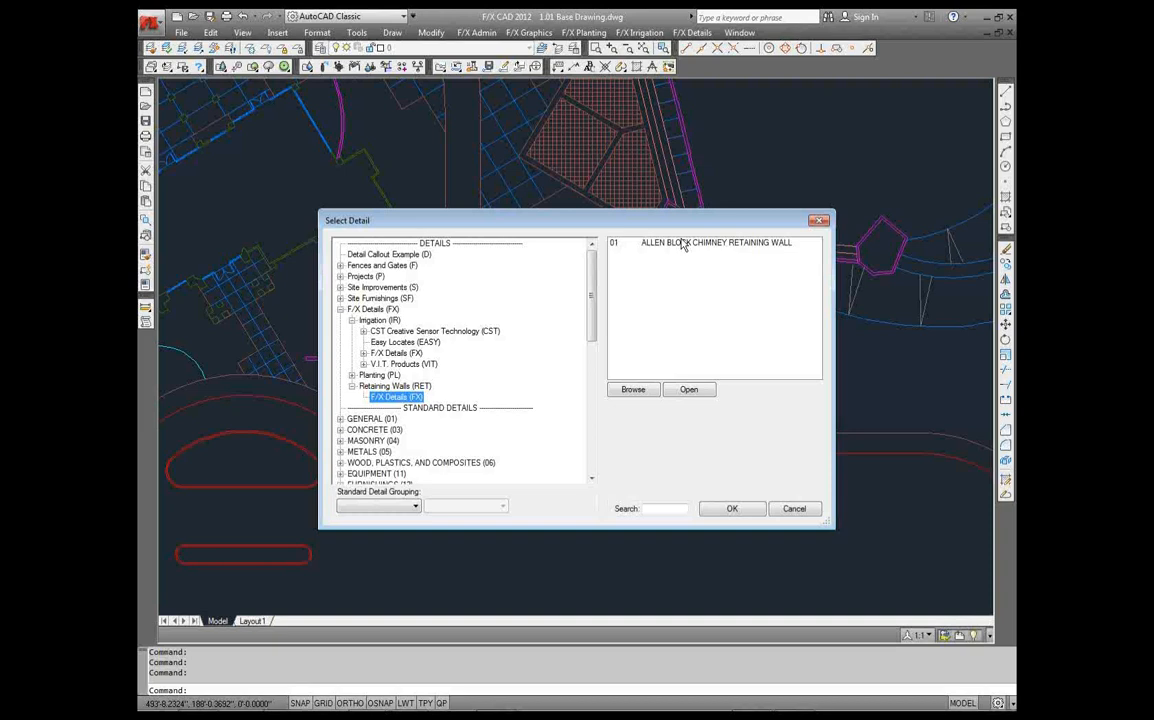
pyautogui.click(683, 243)
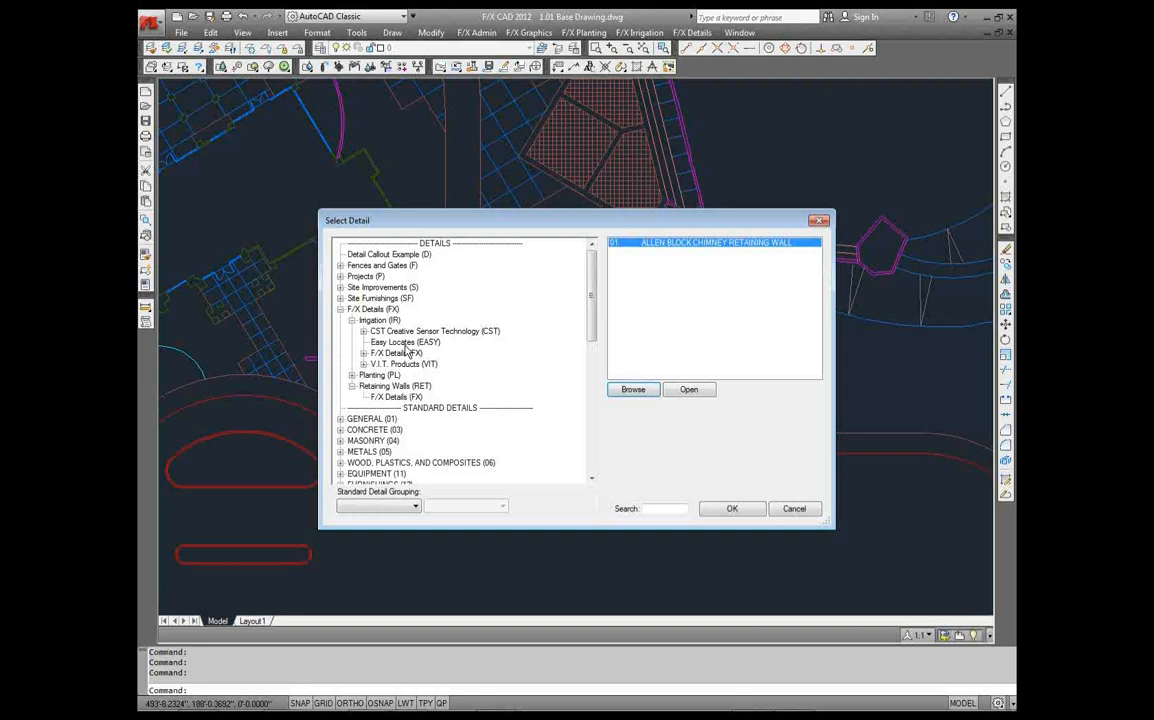
# Examine the two QuickPad base details in the Enclosure Supports folder of V.I.T. Products under the F/X Details irrigation library
pyautogui.click(352, 386)
pyautogui.click(352, 386)
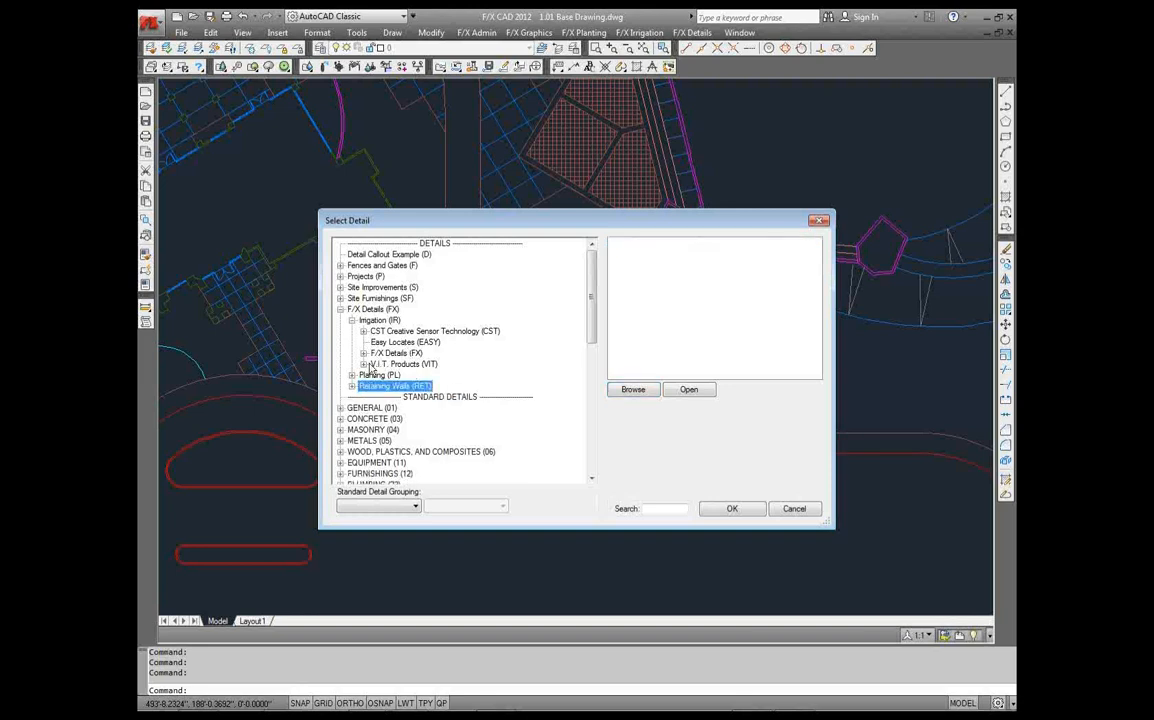
pyautogui.click(363, 364)
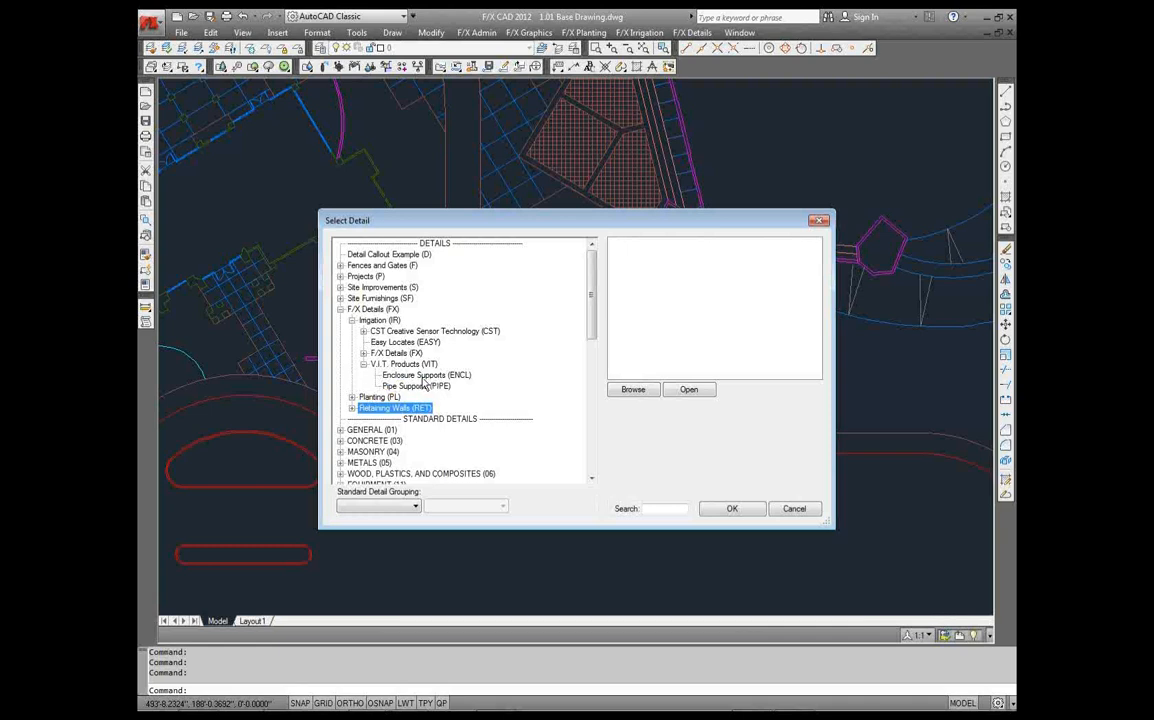
pyautogui.click(424, 376)
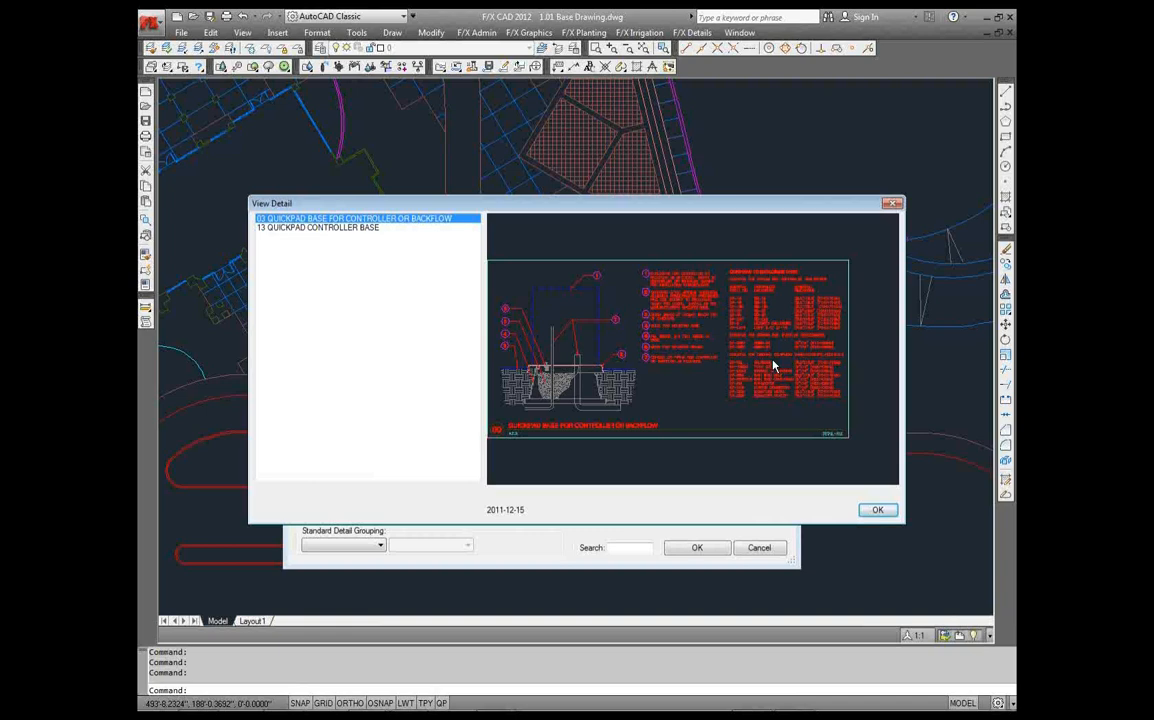
pyautogui.press('Down')
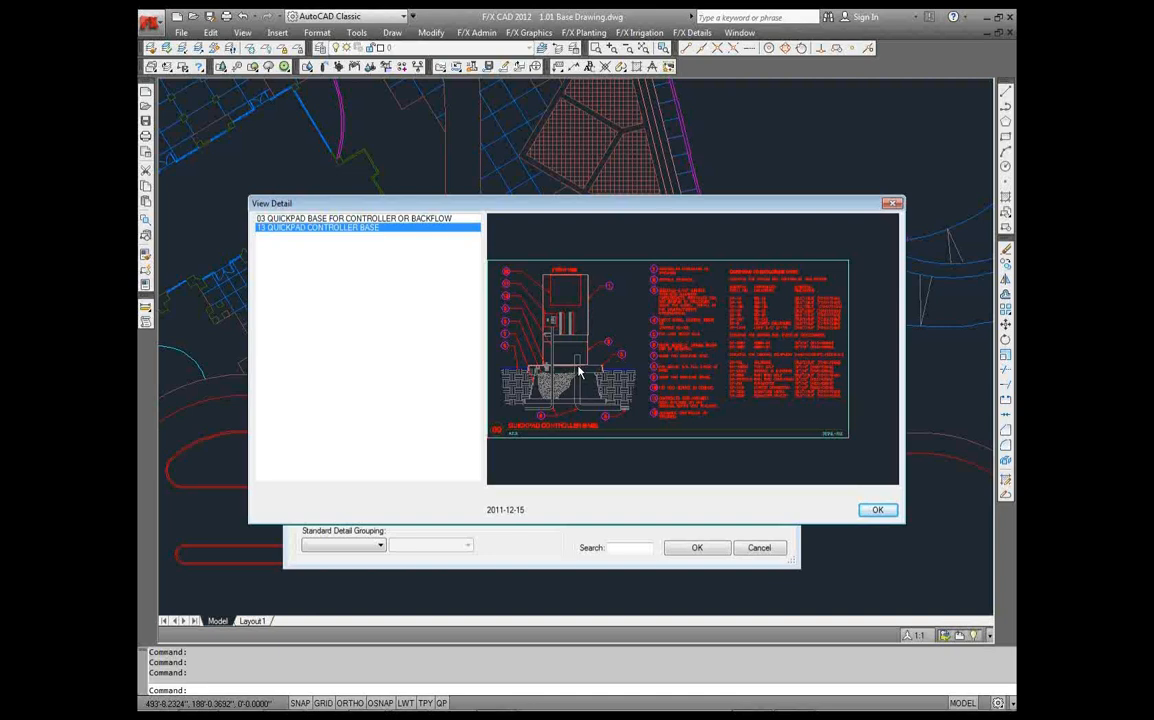
pyautogui.click(876, 510)
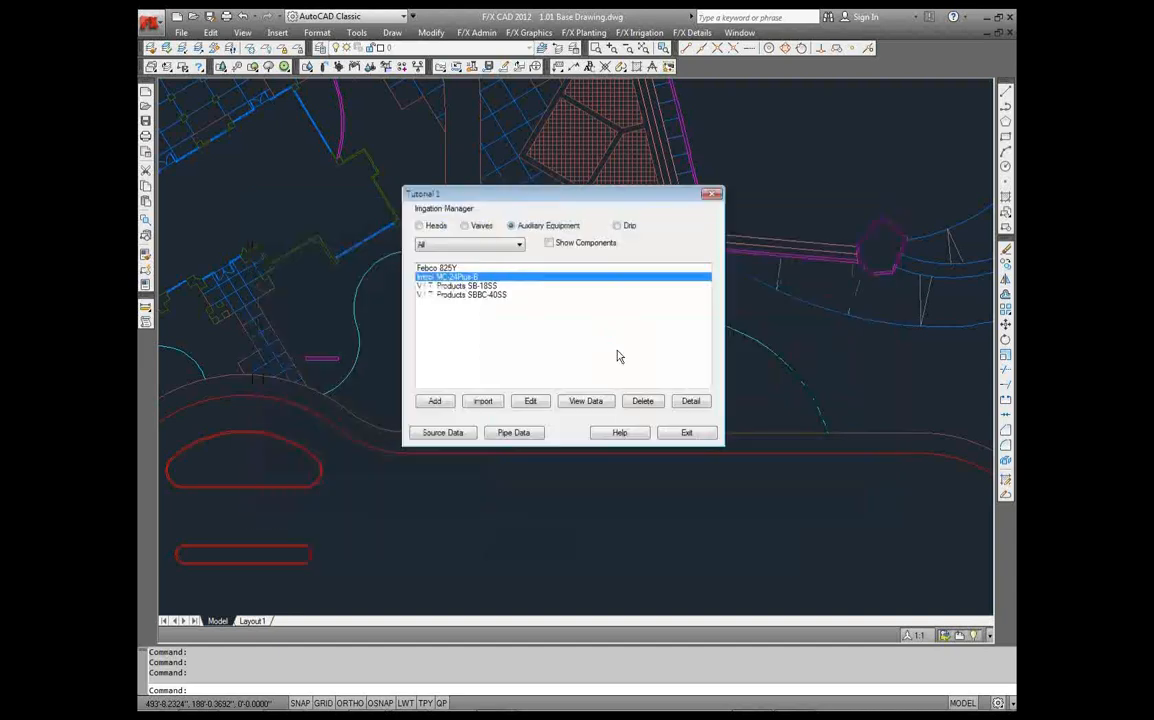
# Assign the F/X Details controller detail 03 Pedestal Mount Controller w/ VIT Base to the Irritrol MC-24Plus-B
pyautogui.click(690, 401)
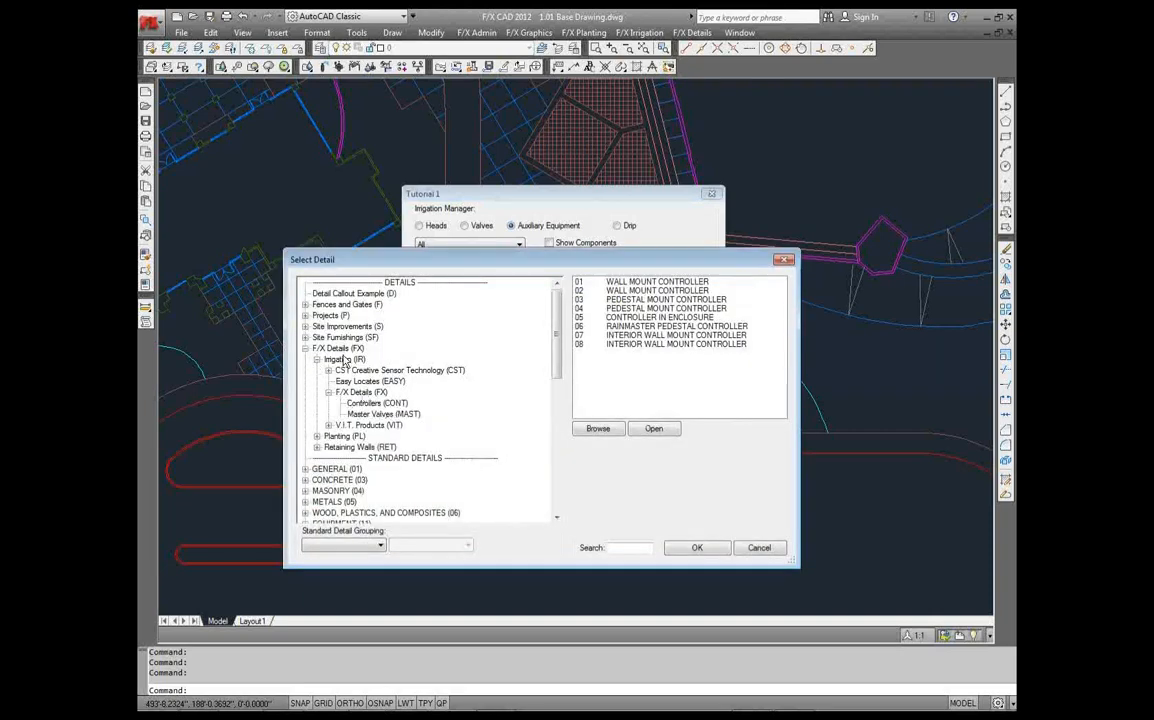
pyautogui.click(375, 403)
pyautogui.click(662, 283)
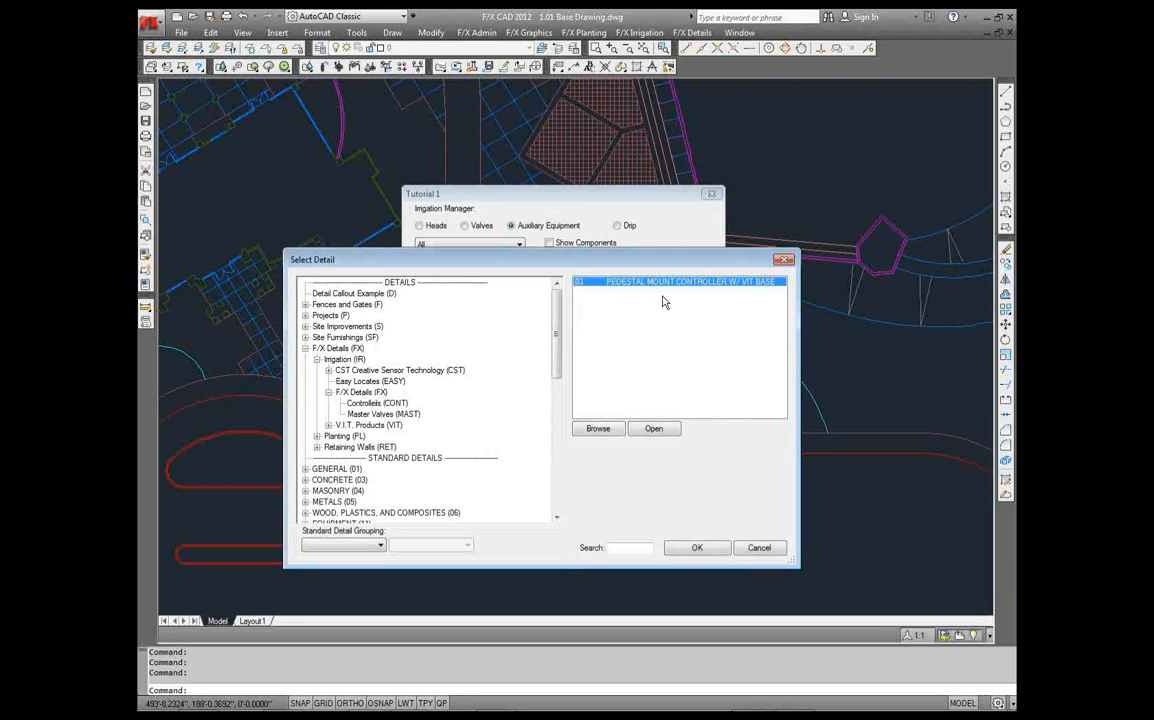
pyautogui.doubleClick(657, 283)
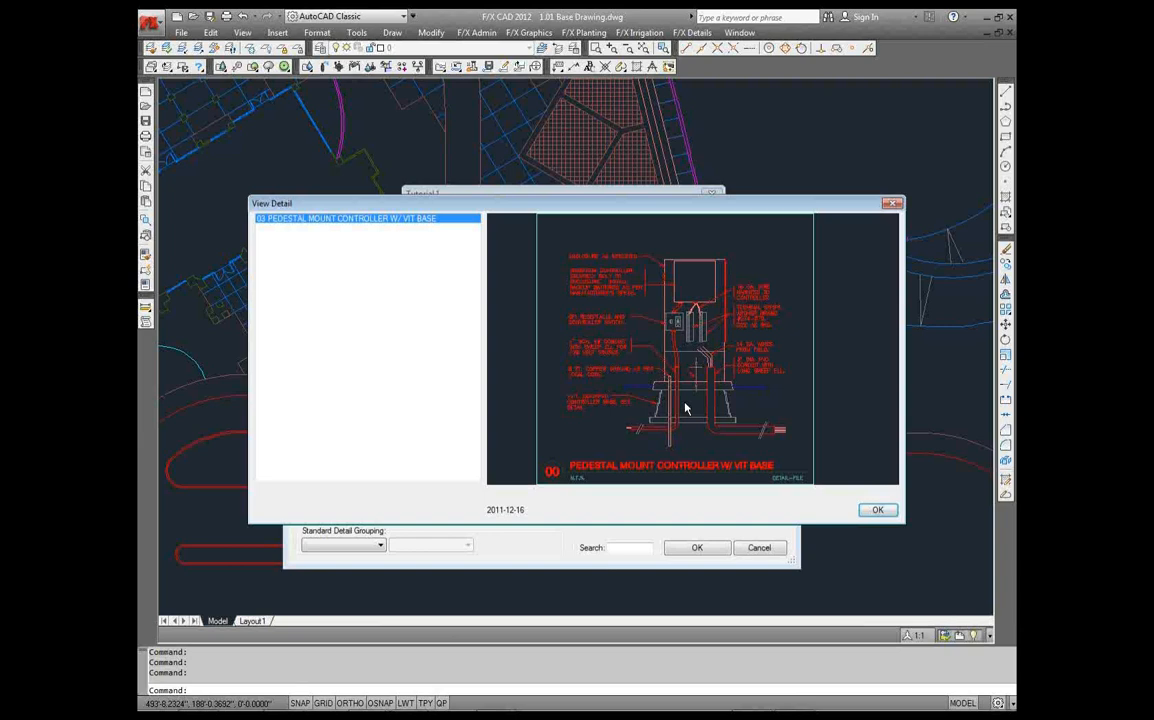
pyautogui.click(877, 510)
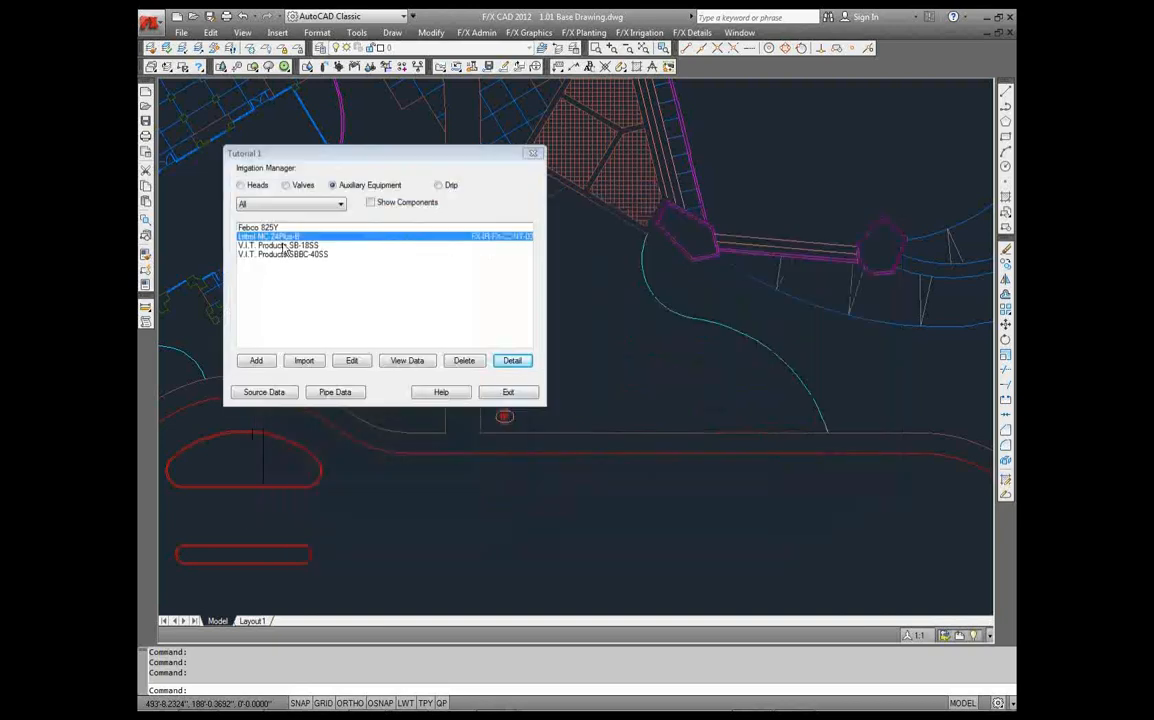
# Assign detail 03 QuickPad Base for Controller or Backflow from V.I.T. Products' Enclosure Supports to the SB-18SS controller enclosure
pyautogui.click(322, 247)
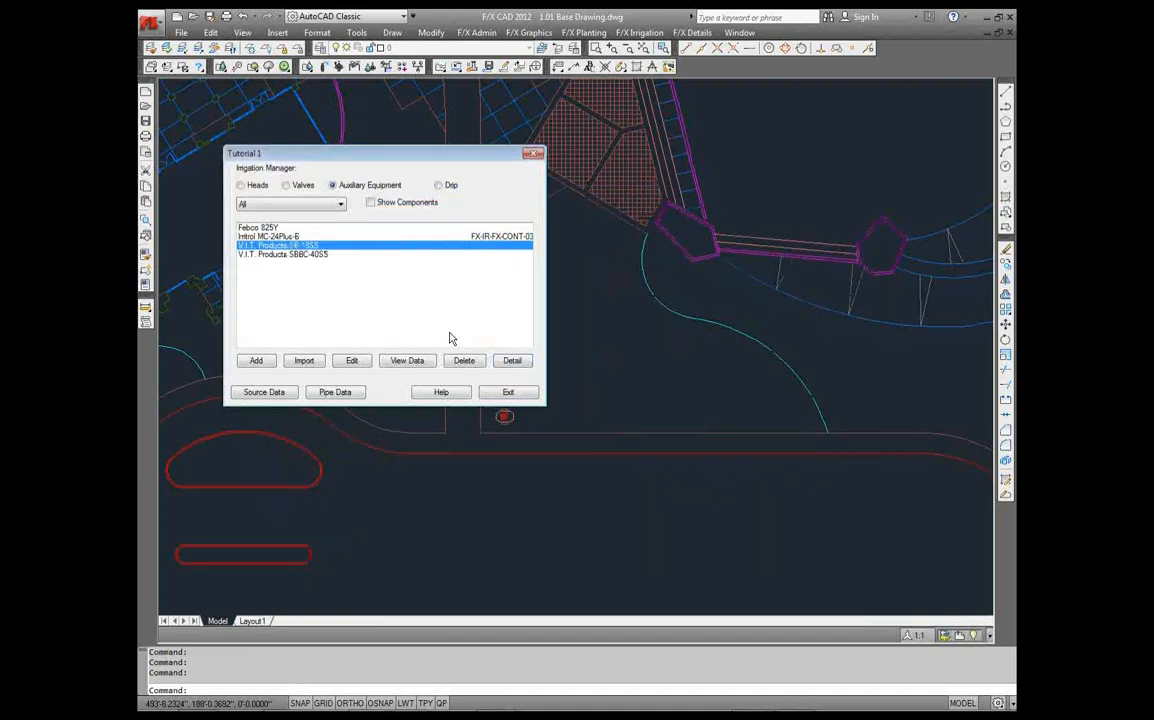
pyautogui.click(512, 360)
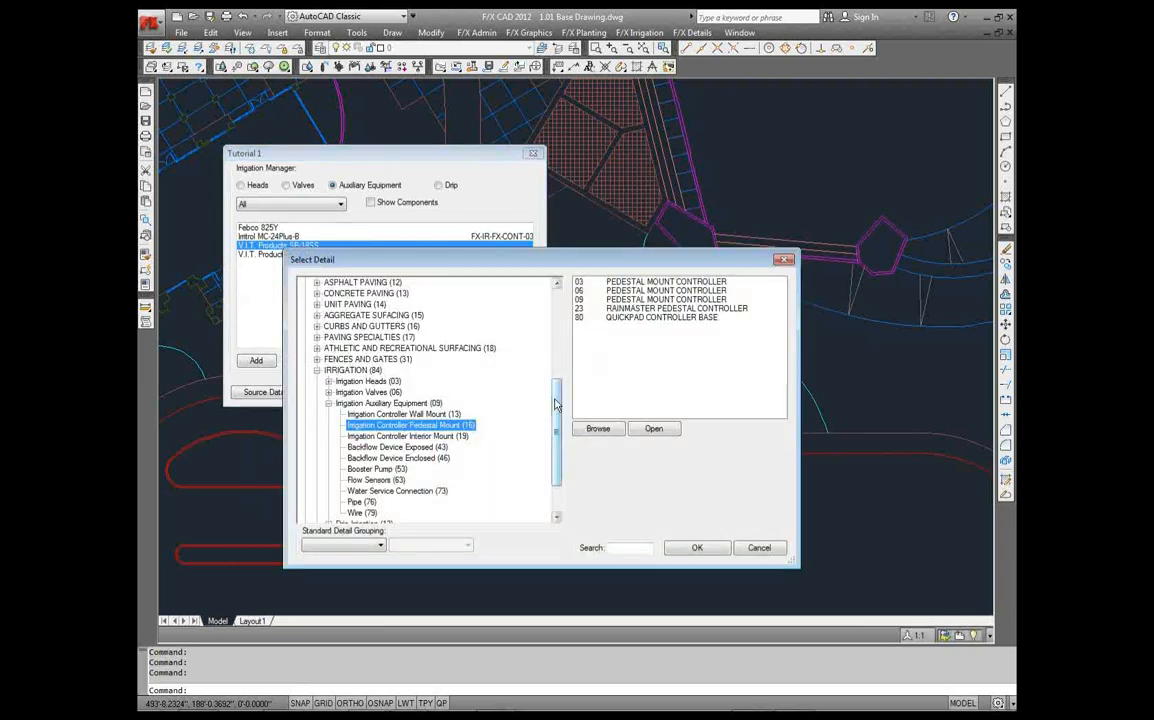
pyautogui.moveTo(555, 404); pyautogui.dragTo(555, 310)
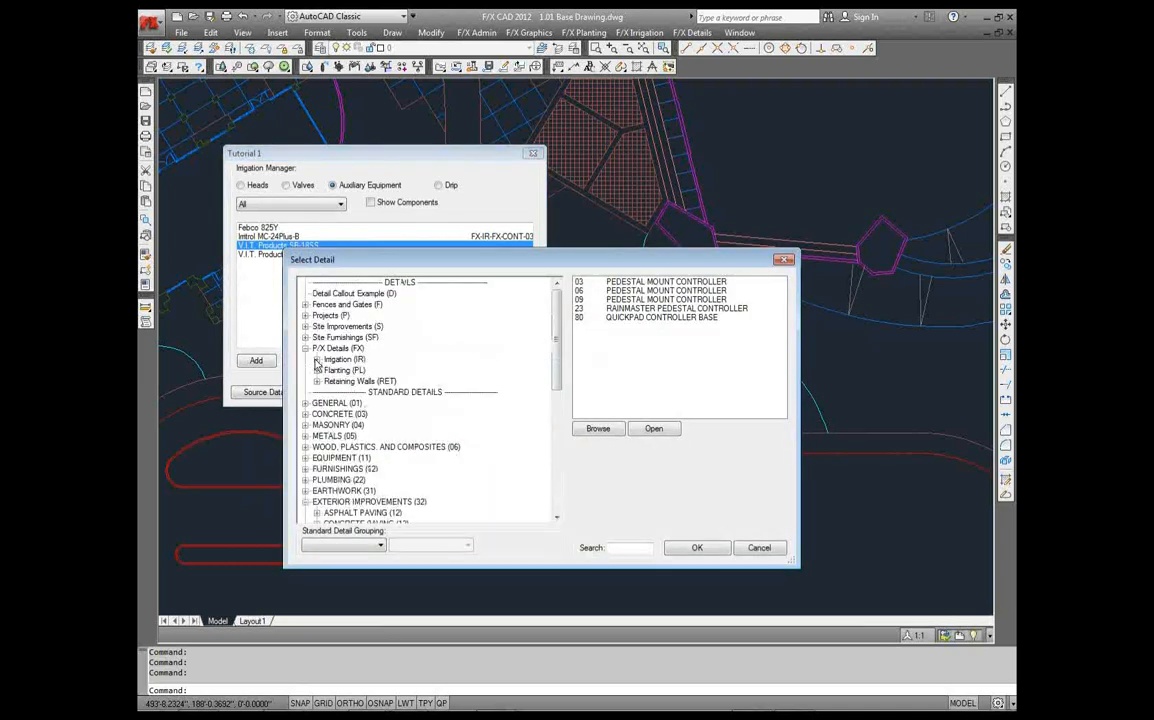
pyautogui.click(316, 360)
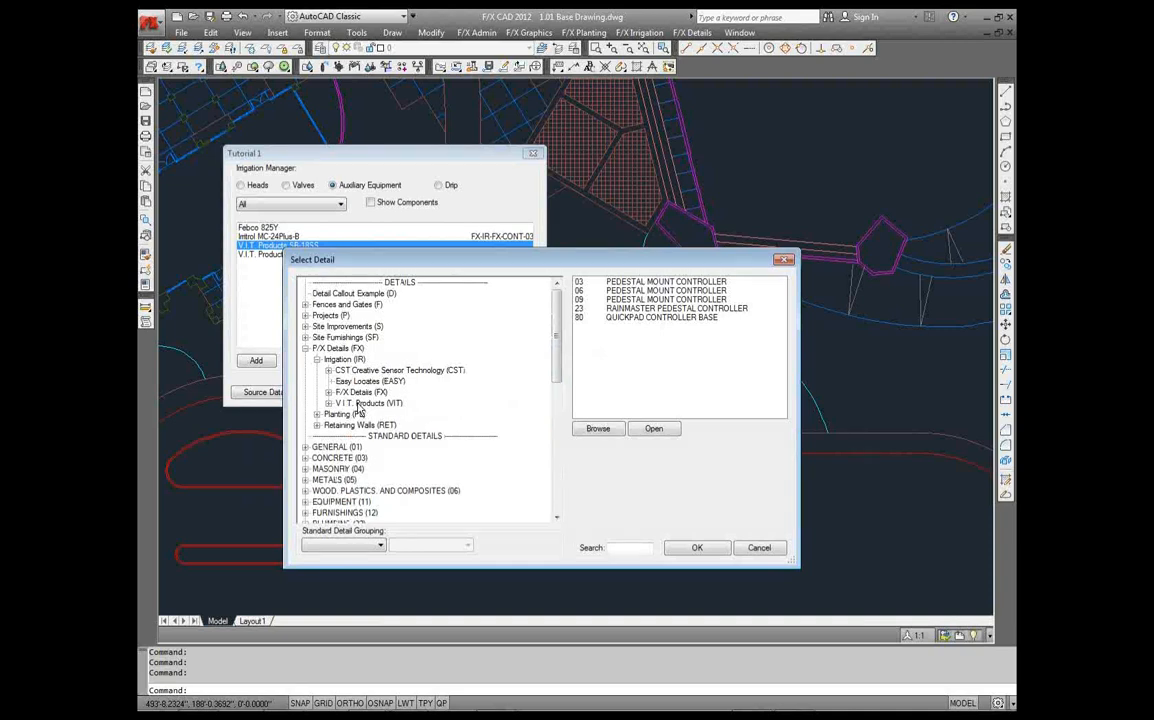
pyautogui.click(325, 403)
pyautogui.click(328, 403)
pyautogui.click(392, 414)
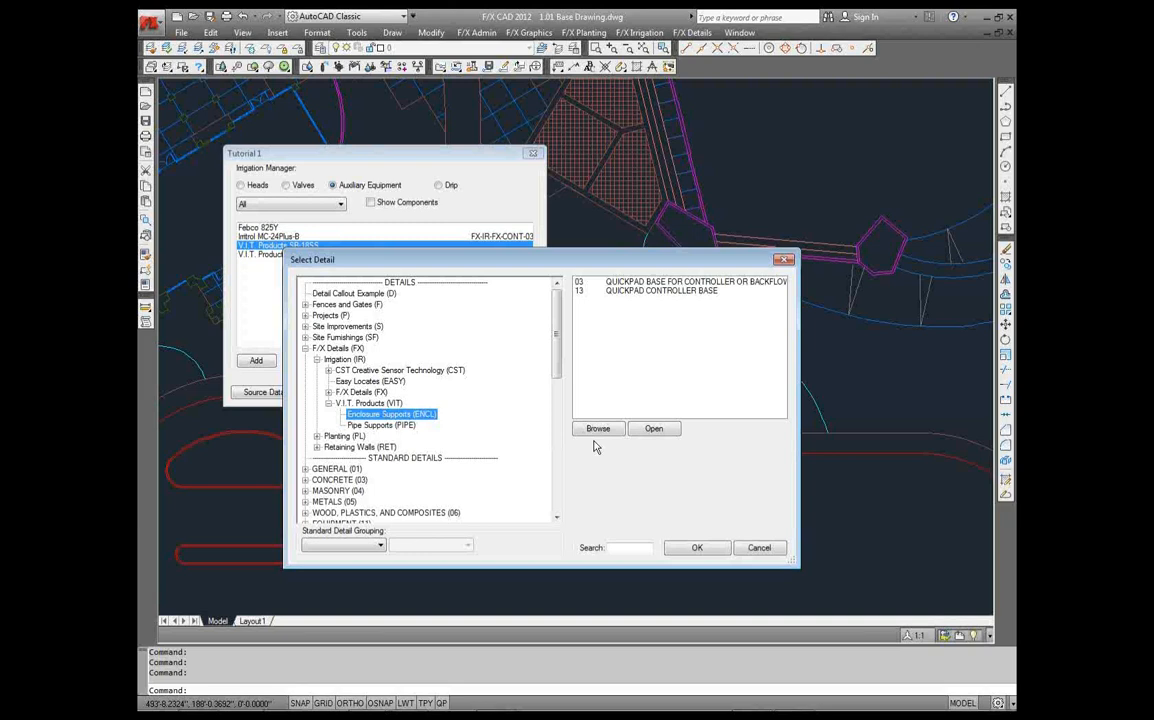
pyautogui.click(598, 428)
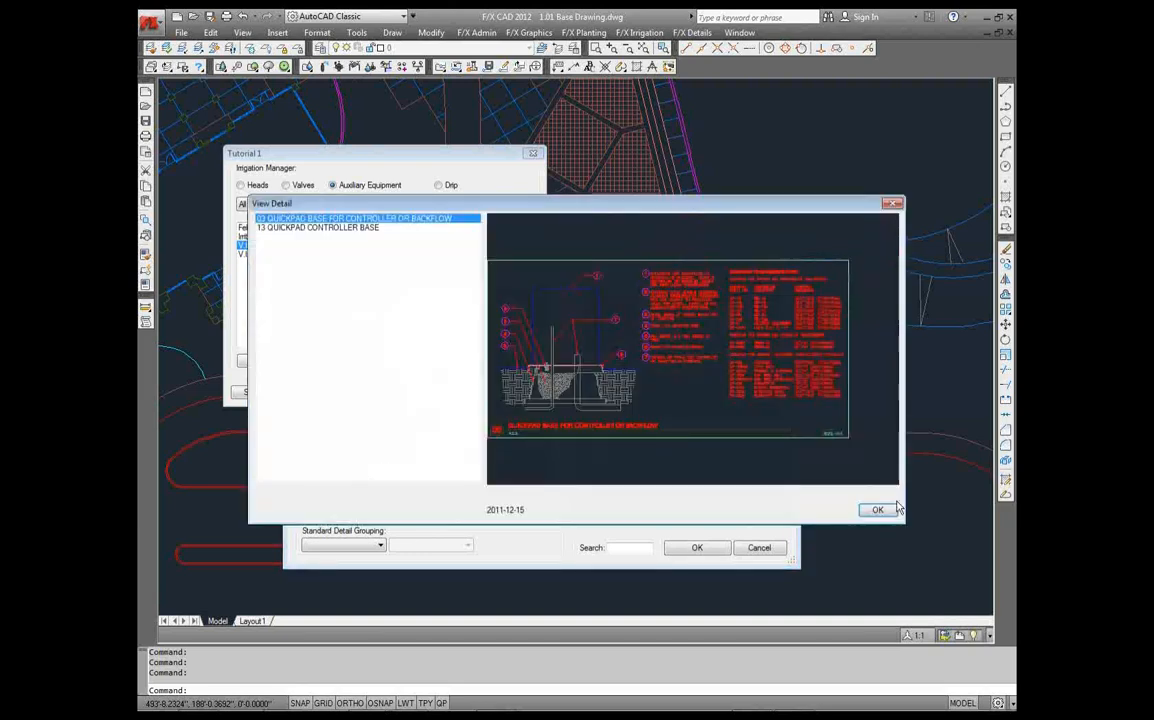
pyautogui.click(876, 510)
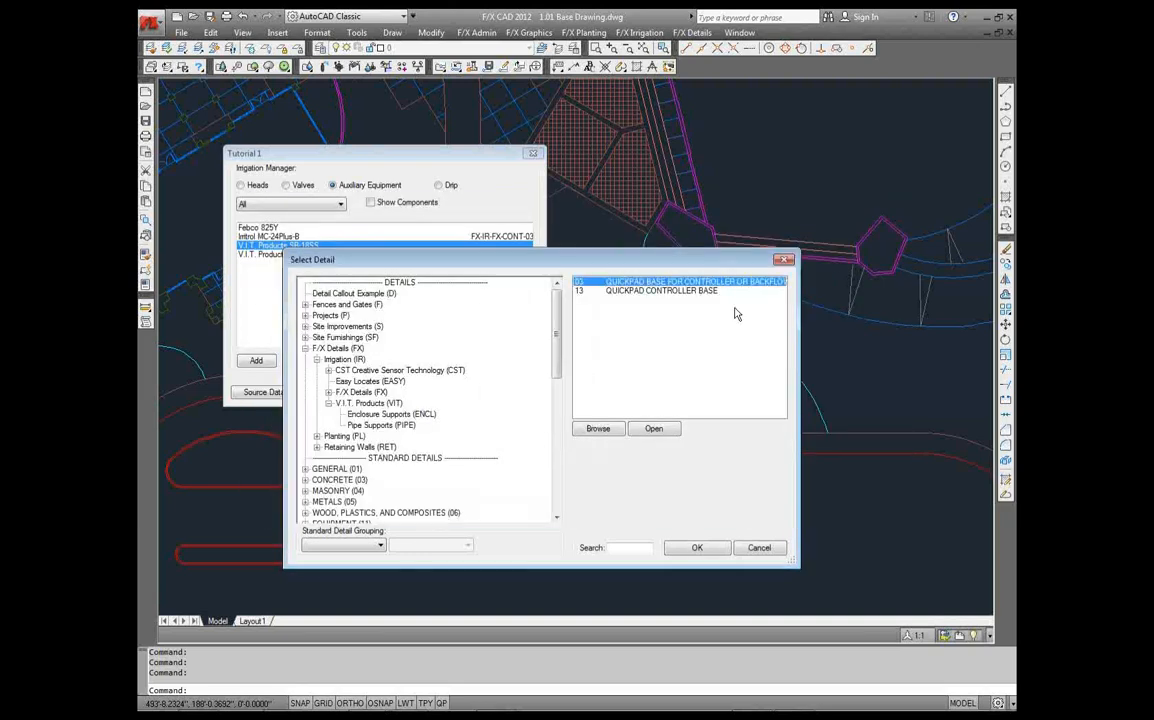
pyautogui.click(660, 291)
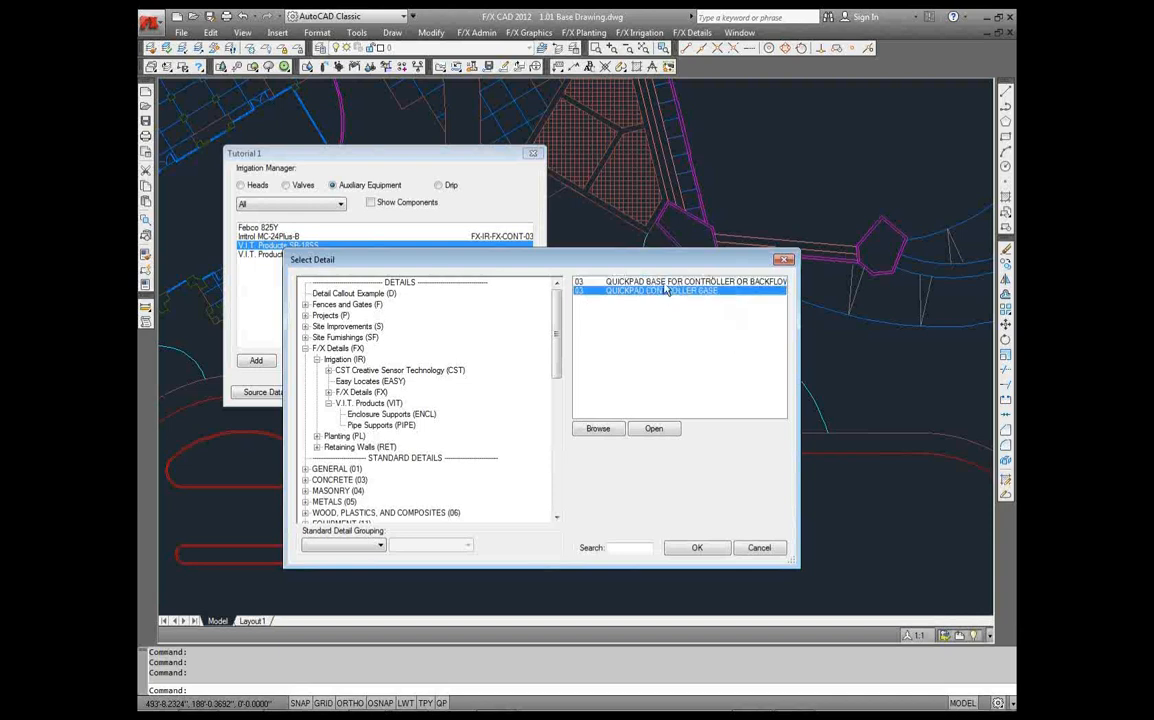
pyautogui.click(664, 283)
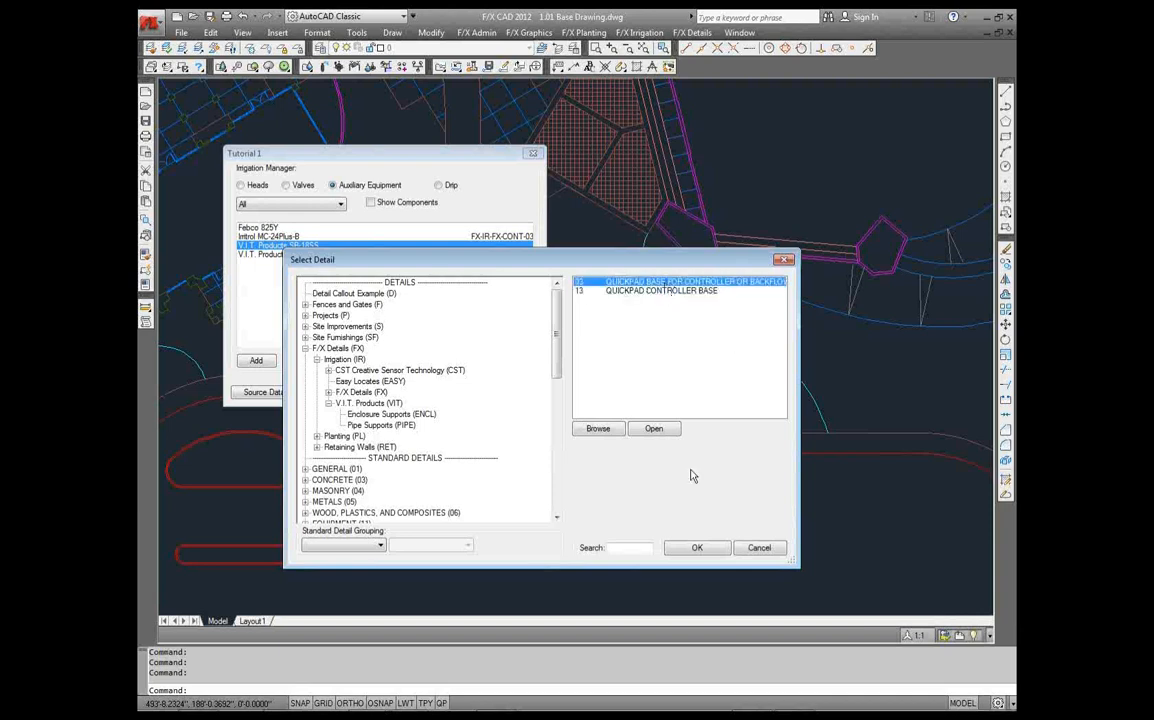
pyautogui.click(697, 547)
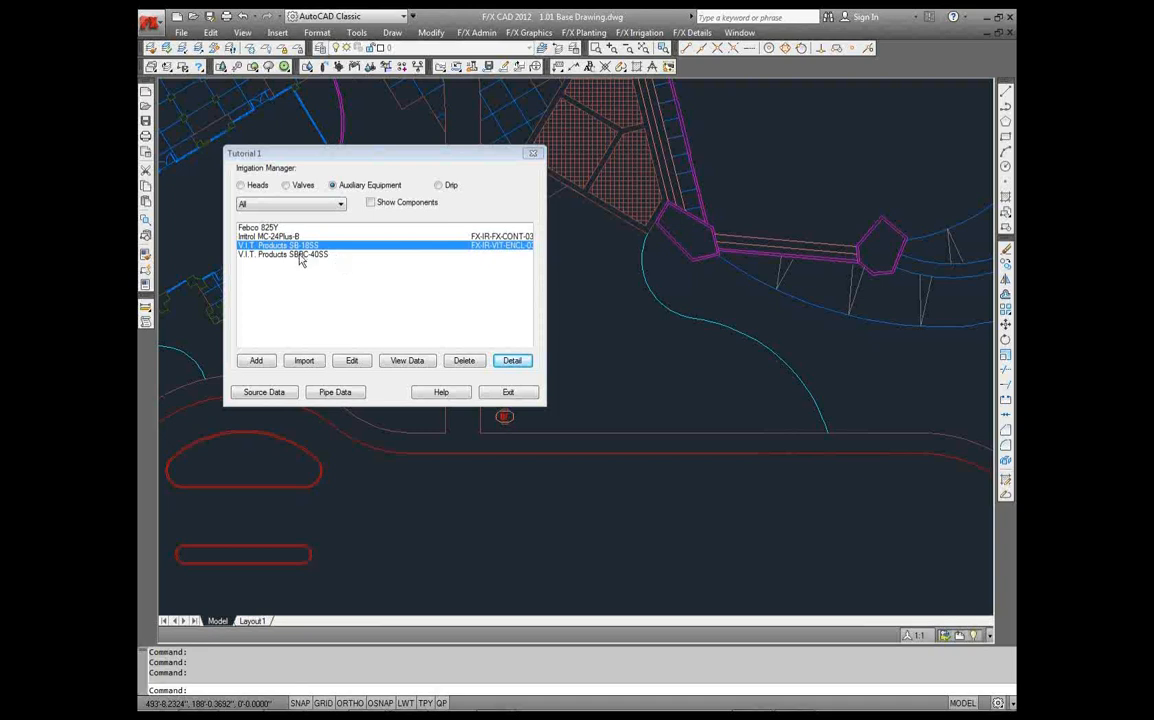
# Assign detail 03 QuickPad Base for Controller or Backflow from V.I.T. Products' Enclosure Supports to the SBBC-40SS backflow enclosure
pyautogui.click(300, 255)
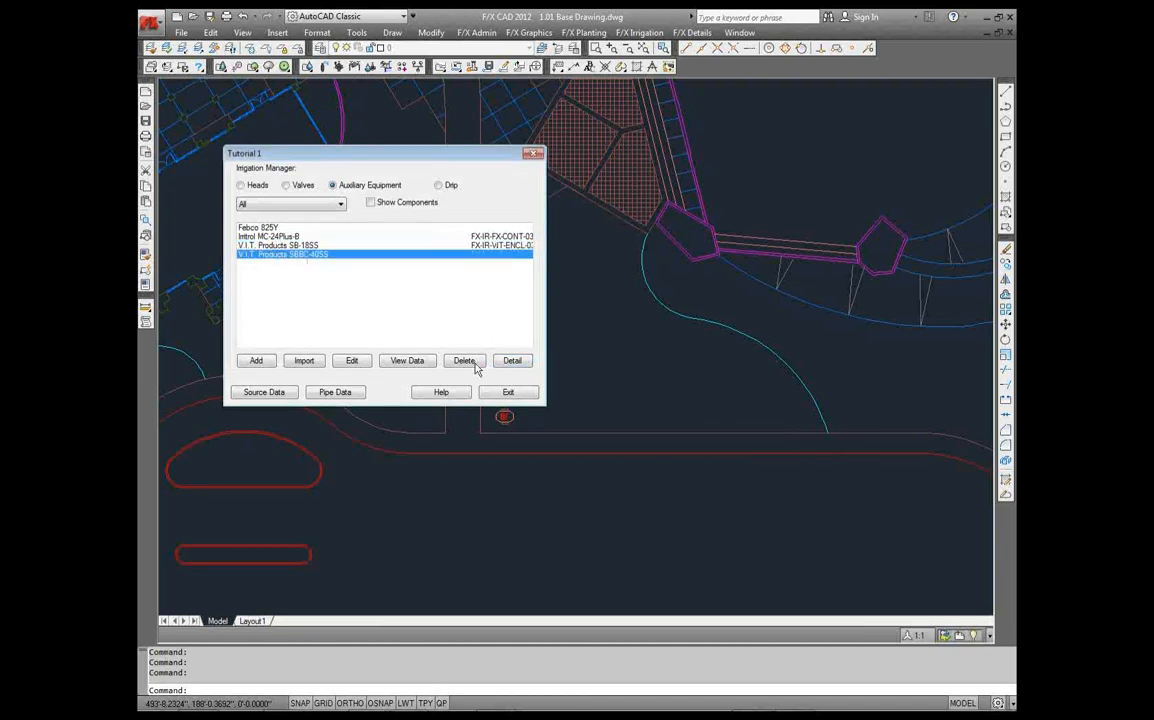
pyautogui.click(511, 360)
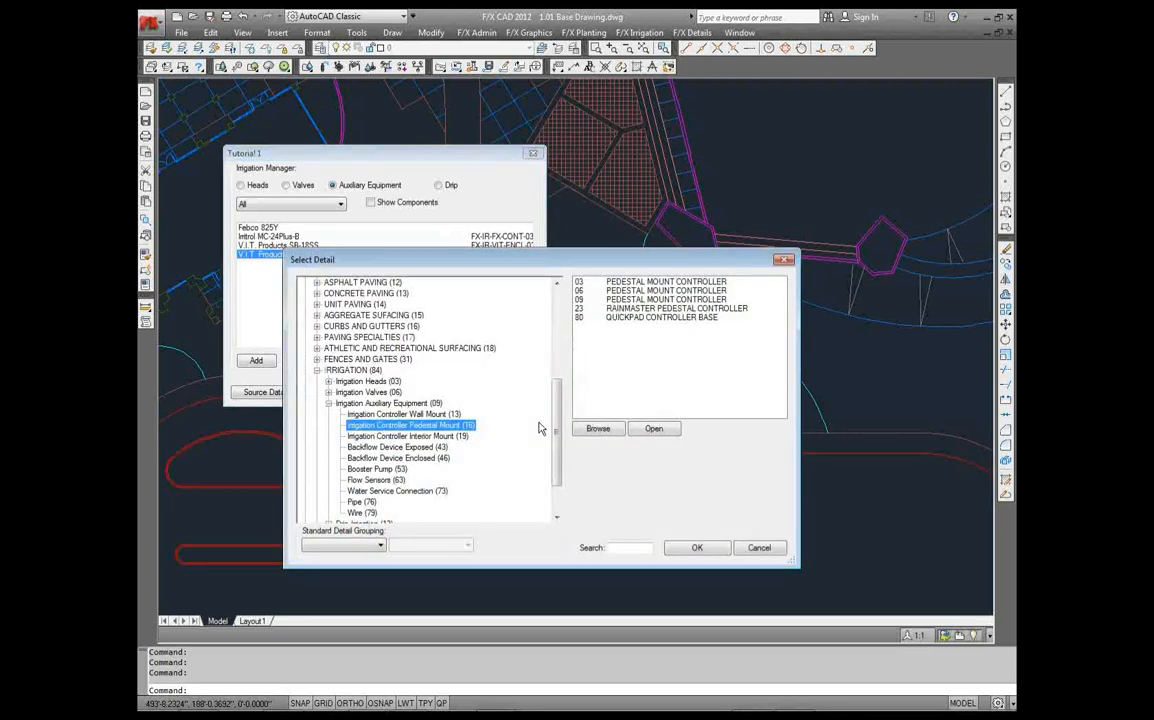
pyautogui.scroll(10, 538, 428)
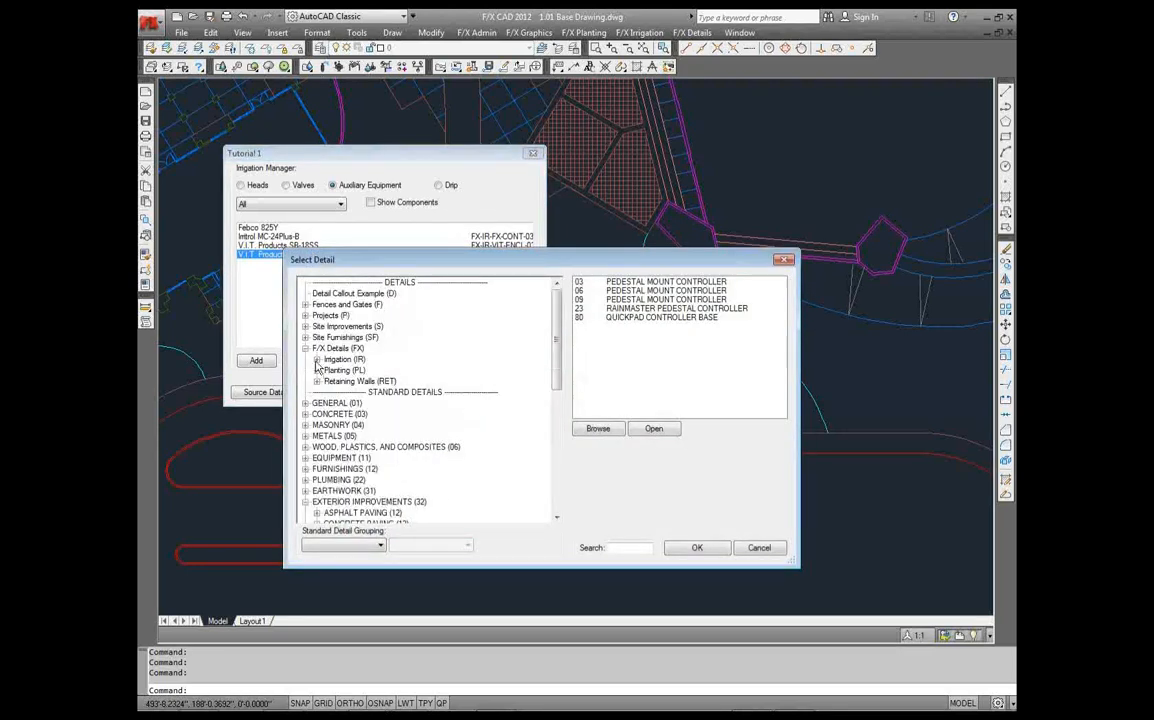
pyautogui.click(316, 359)
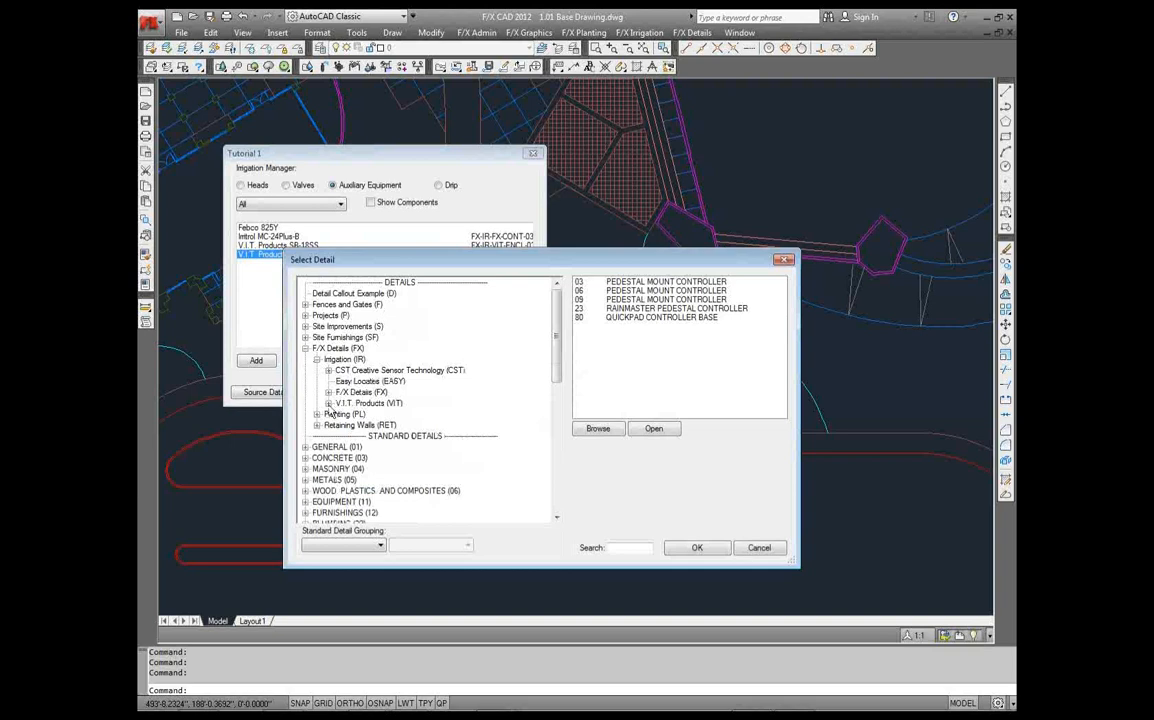
pyautogui.click(328, 403)
pyautogui.click(391, 414)
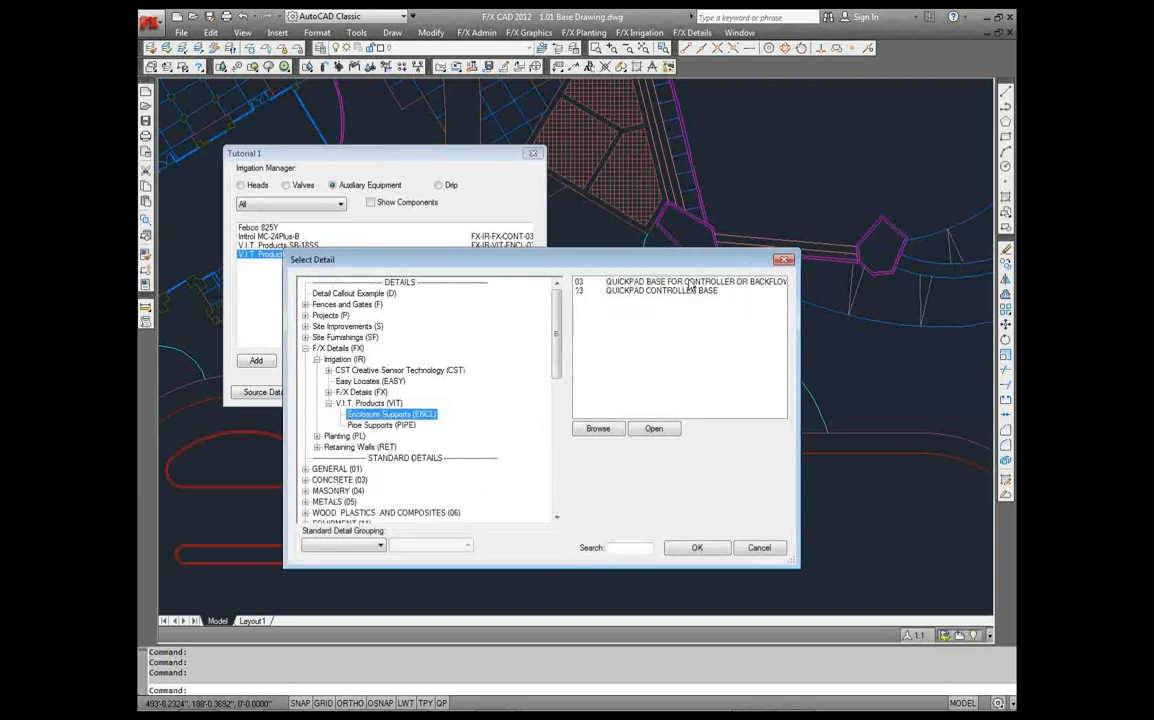
pyautogui.click(689, 283)
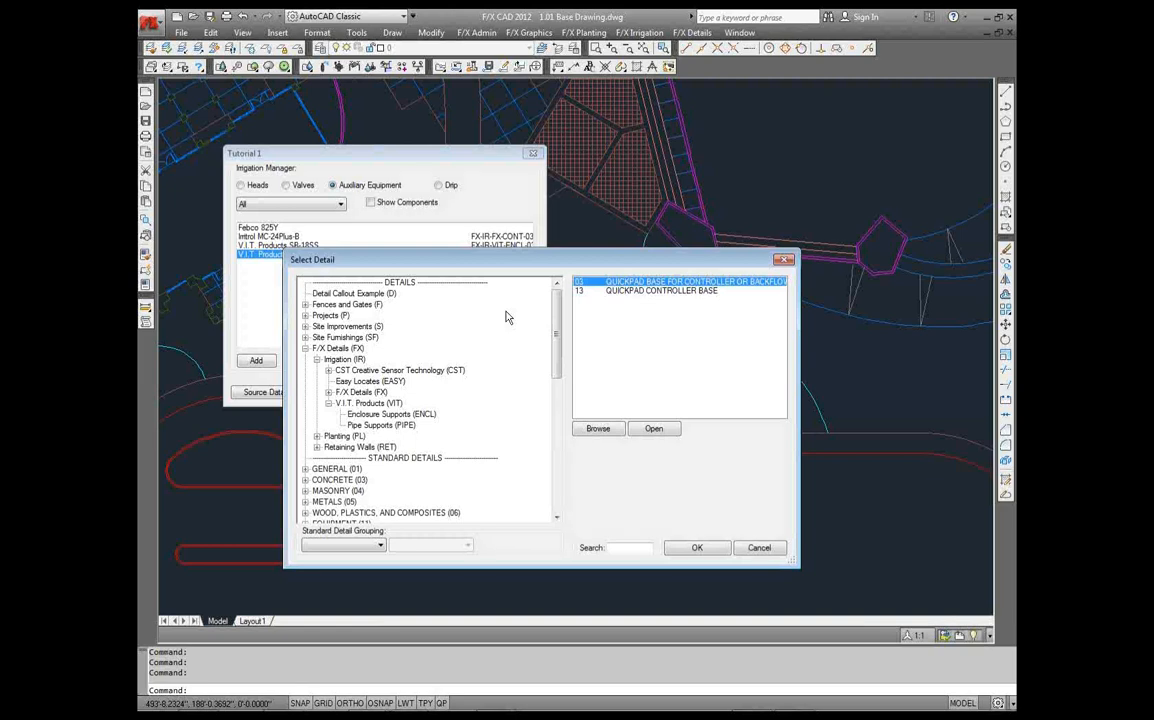
pyautogui.press('Return')
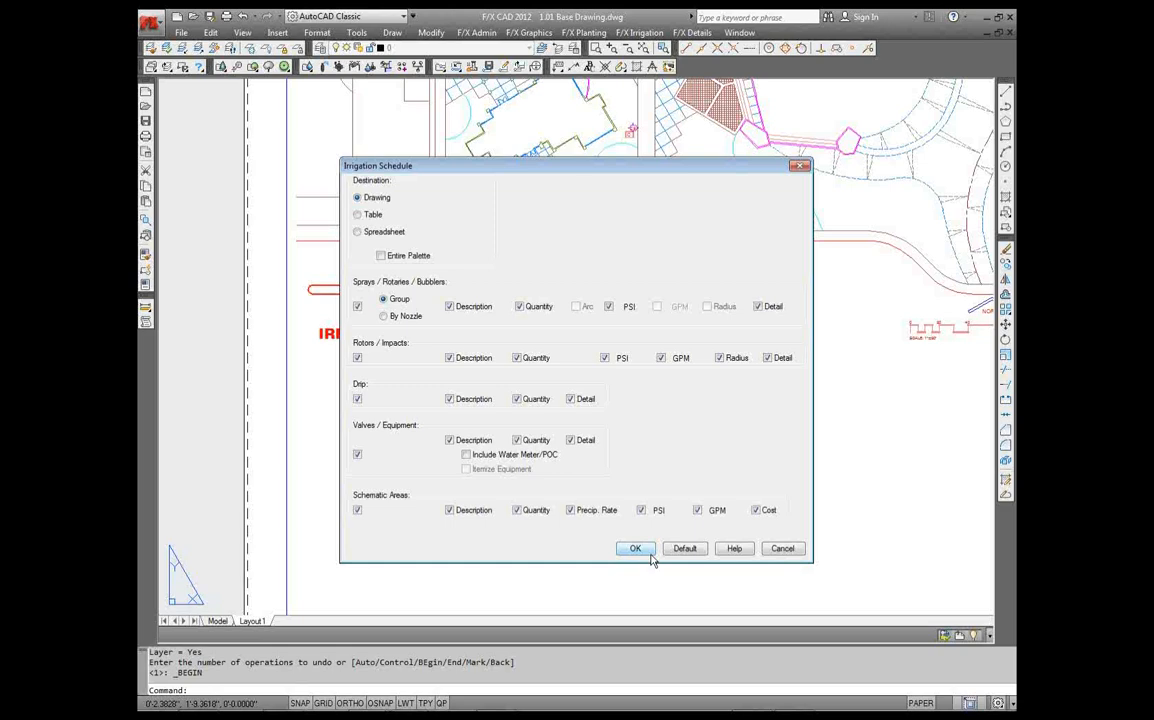
# Place the irrigation schedule below the Irrigation Plan title in the layout, with the pedestal mount controller and QuickPad base details beside it
pyautogui.click(648, 552)
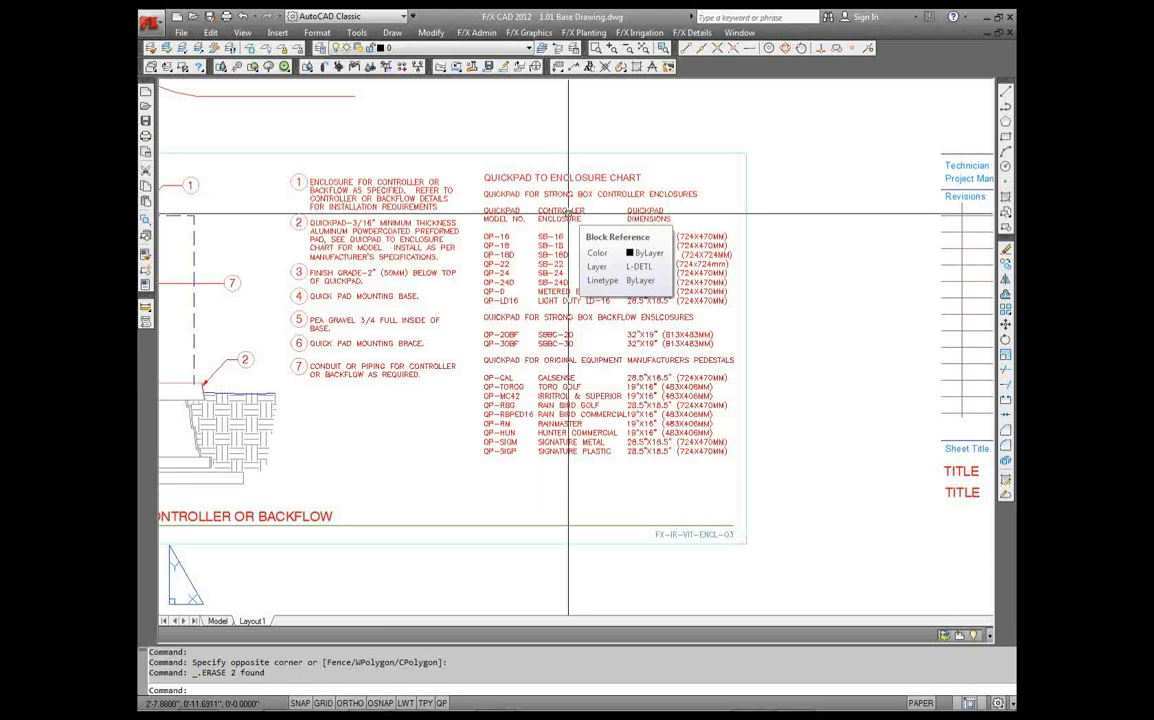
pyautogui.hotkey('ctrl', 'z')
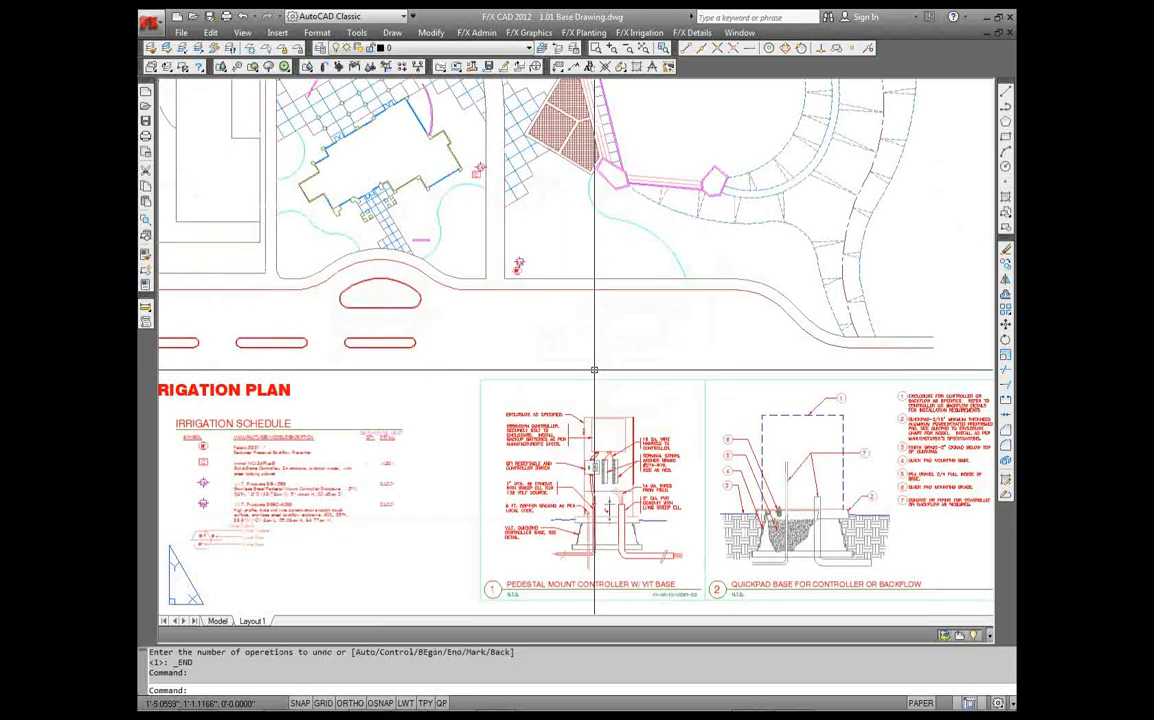
pyautogui.scroll(-2, 446, 110)
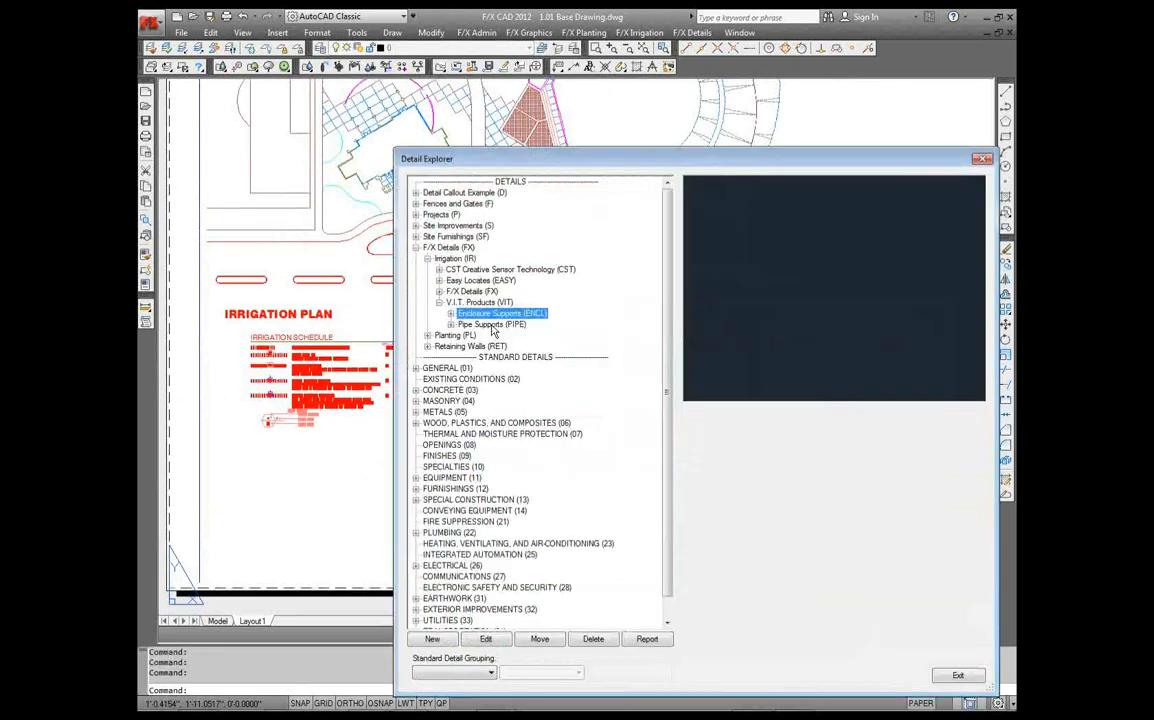
# Examine V.I.T. Products' Above Grade Pipe Stabilizer detail and its two tree planting details in the Detail Explorer
pyautogui.click(500, 324)
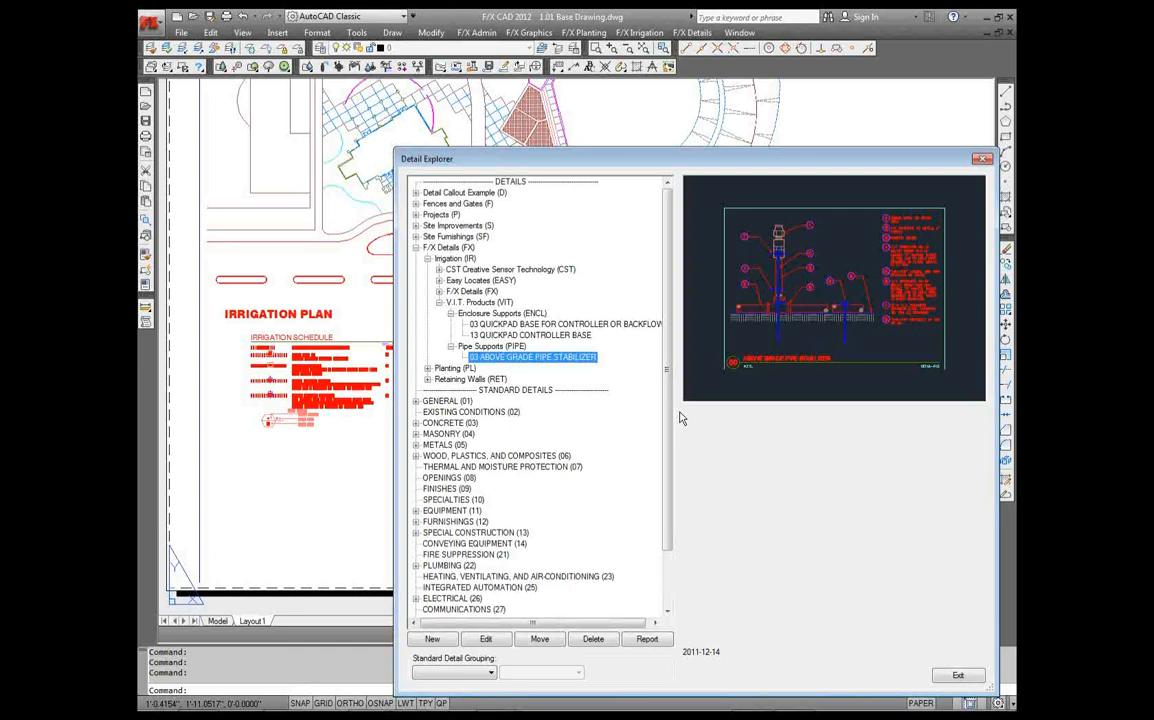
pyautogui.click(450, 313)
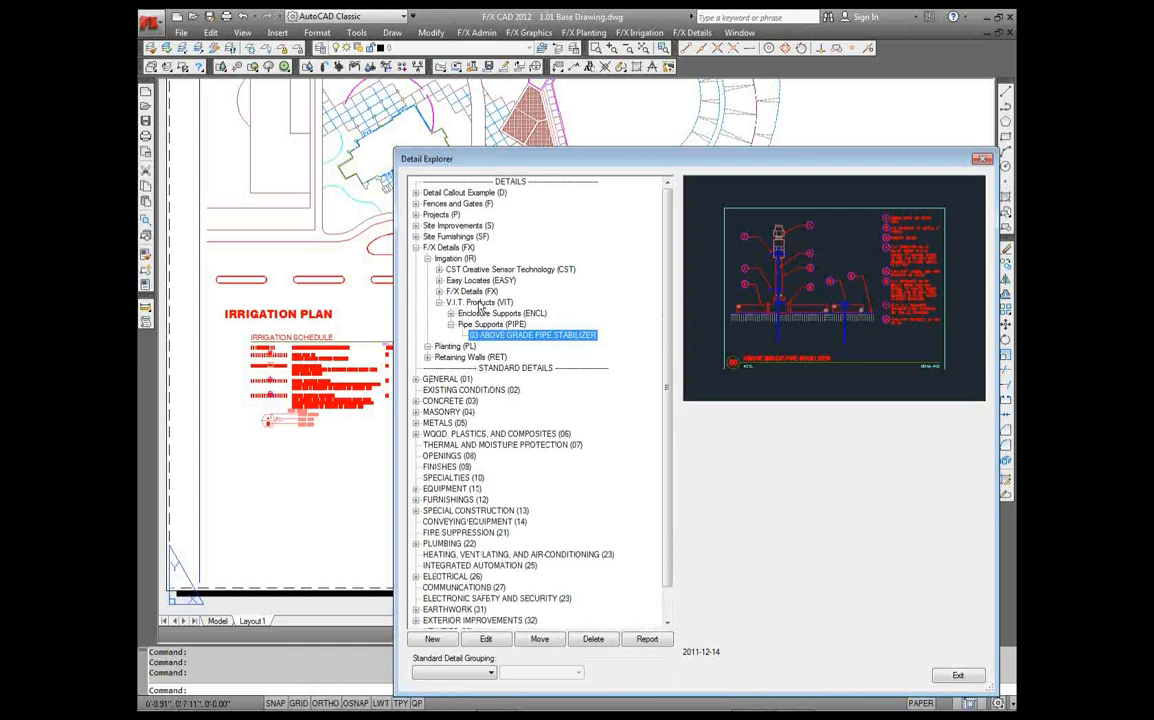
pyautogui.click(450, 313)
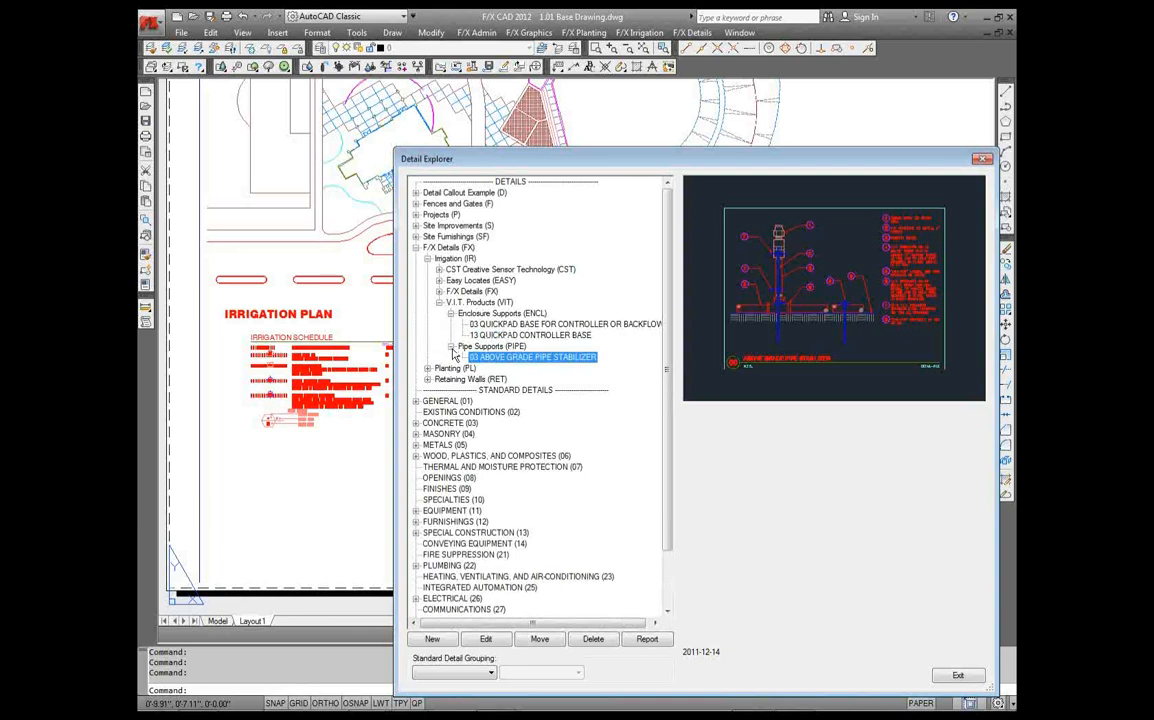
pyautogui.click(439, 302)
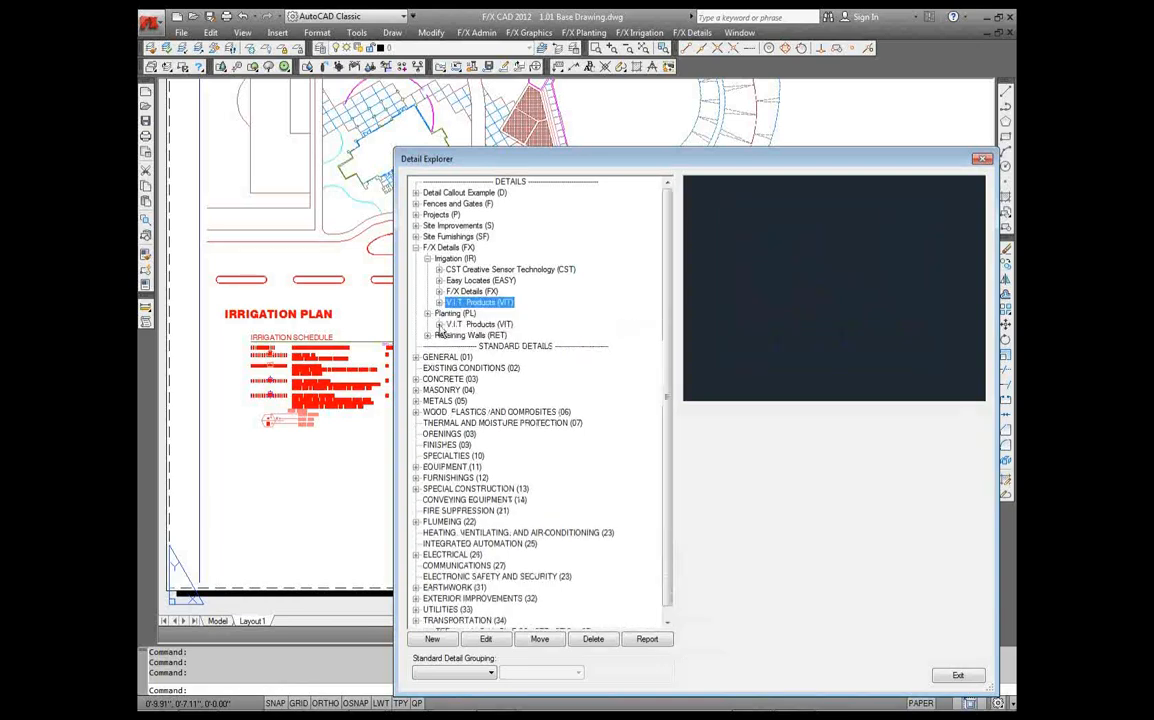
pyautogui.click(427, 313)
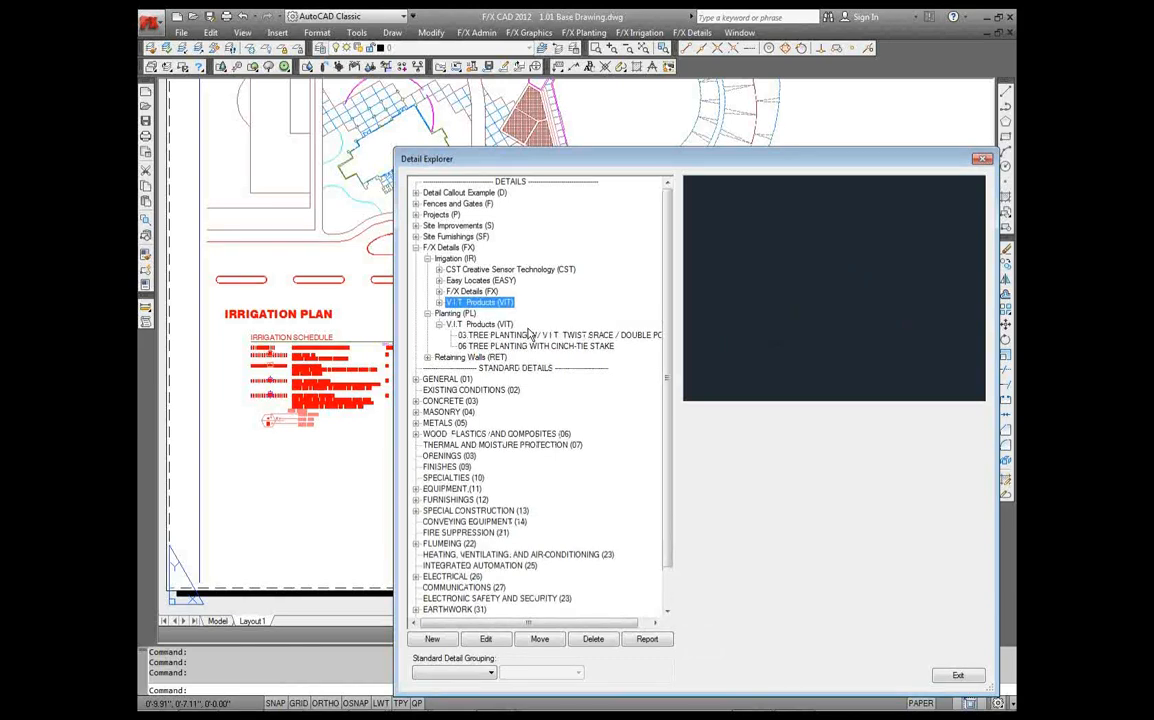
pyautogui.click(530, 335)
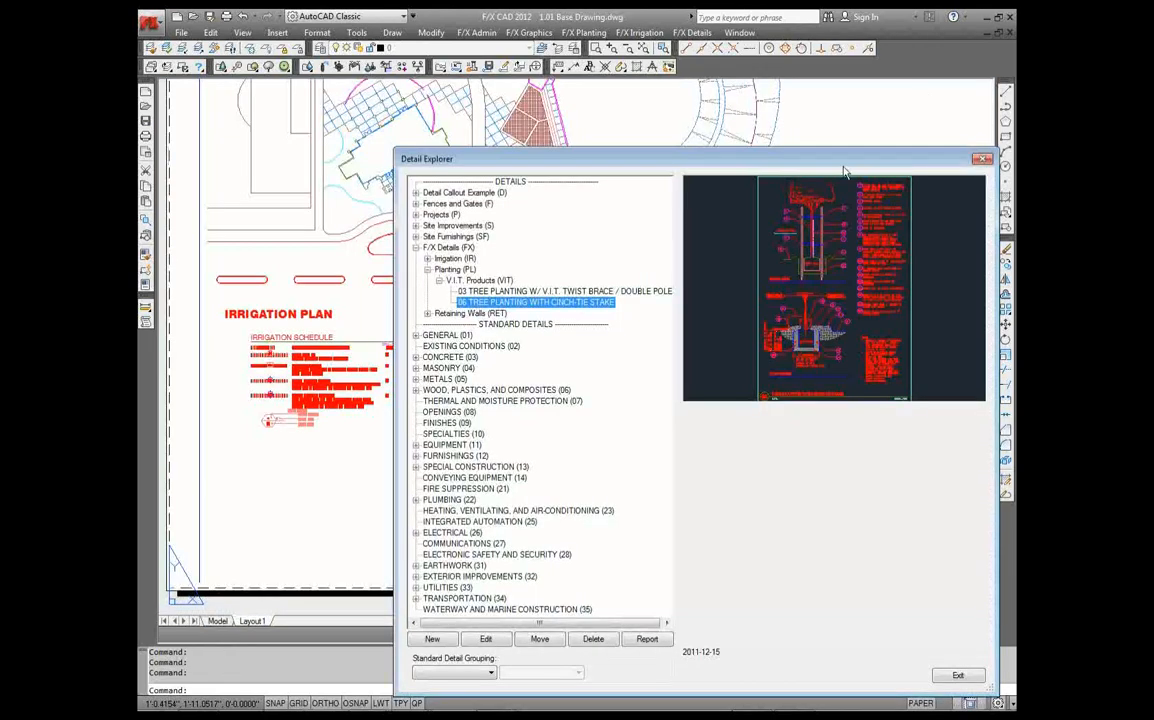
# Compare V.I.T. Products' planting details 03 (Twist Brace / Double Pole) and 06 (Cinch-Tie Stake), and collapse the F/X Details group
pyautogui.click(438, 281)
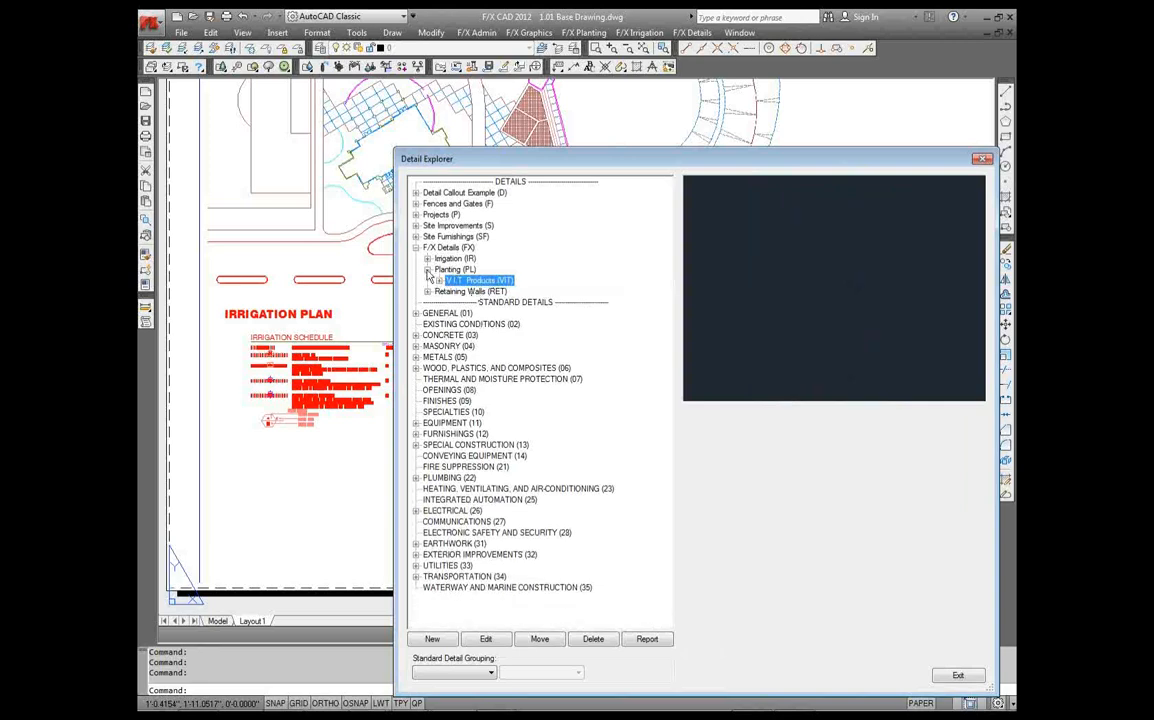
pyautogui.click(427, 270)
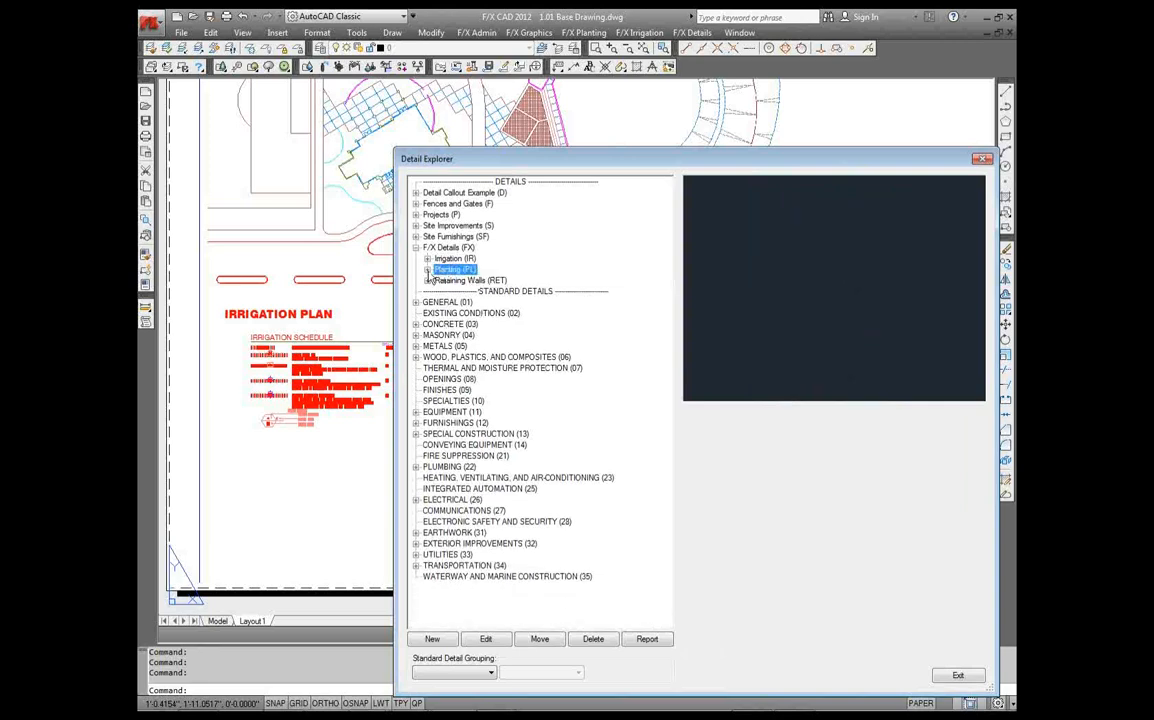
pyautogui.doubleClick(441, 273)
pyautogui.click(438, 281)
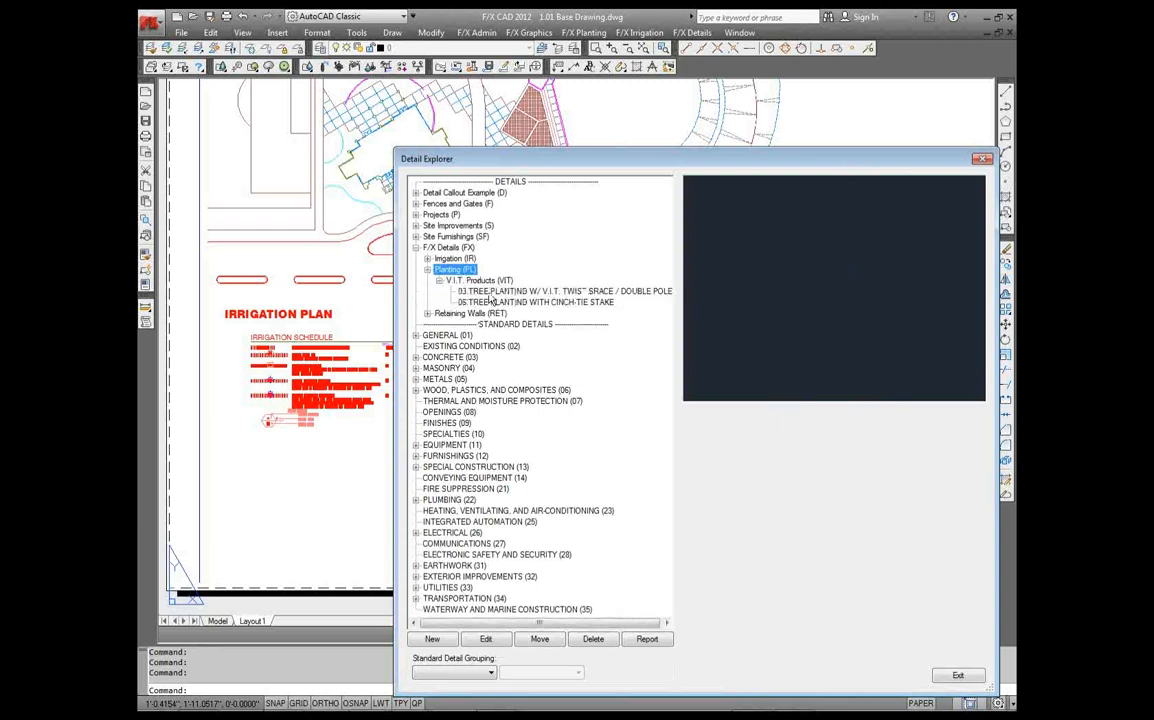
pyautogui.click(520, 291)
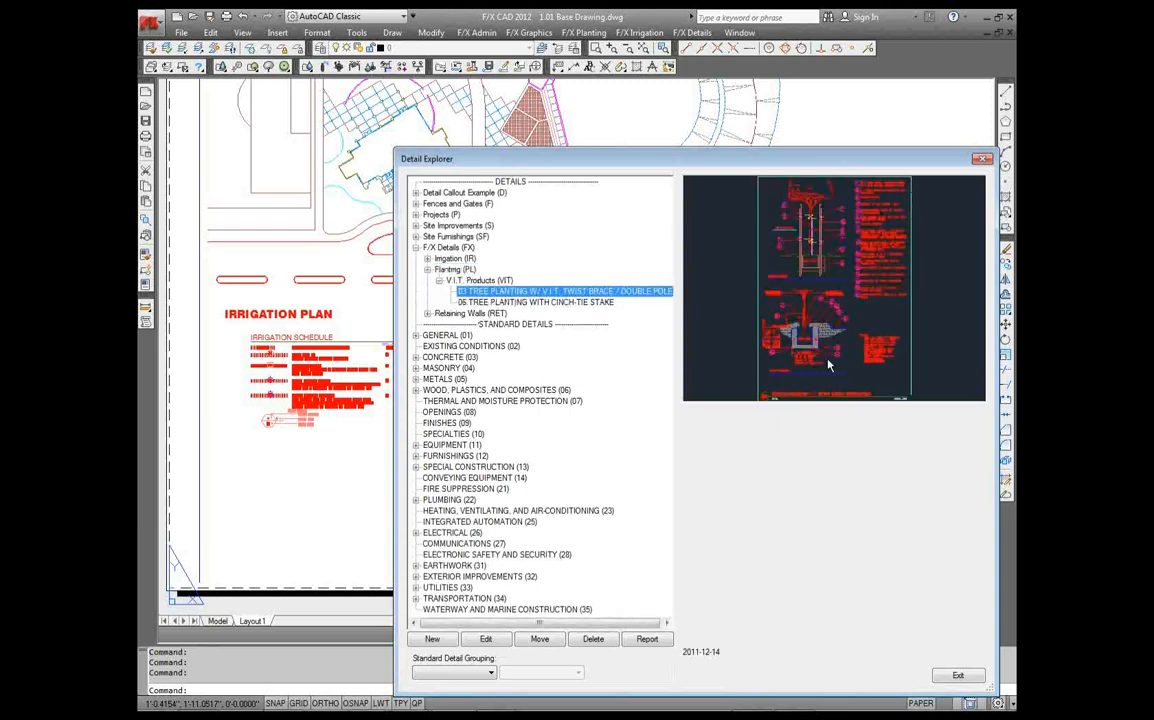
pyautogui.click(512, 302)
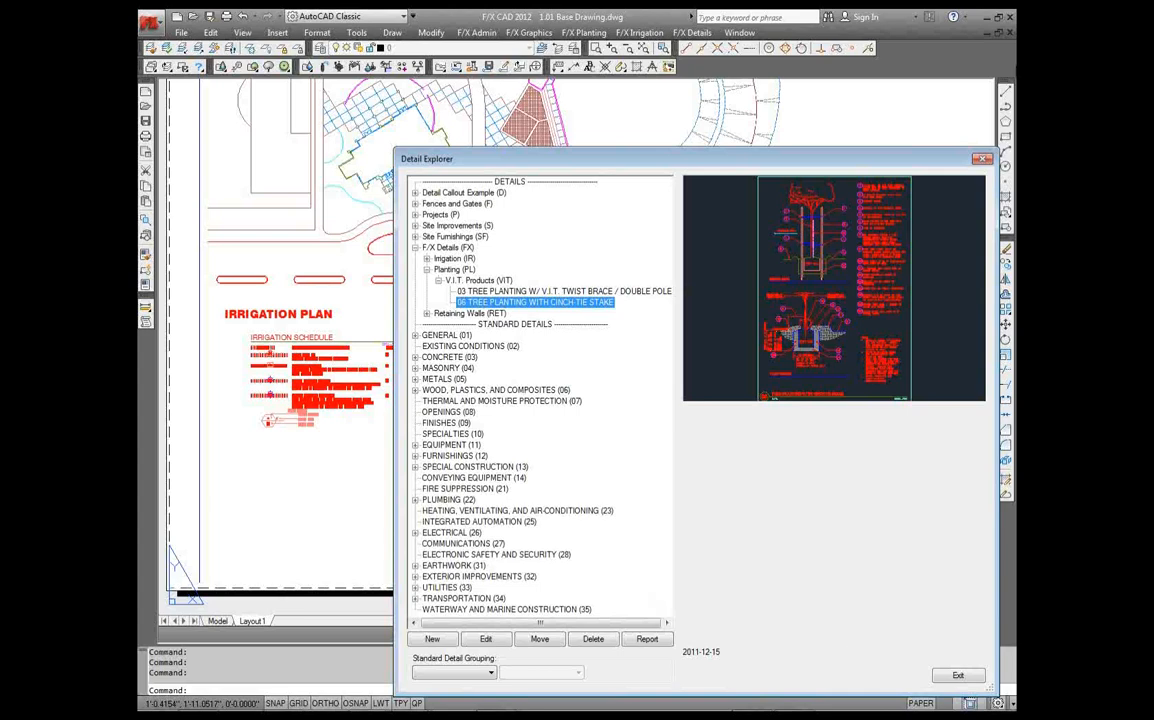
pyautogui.click(427, 270)
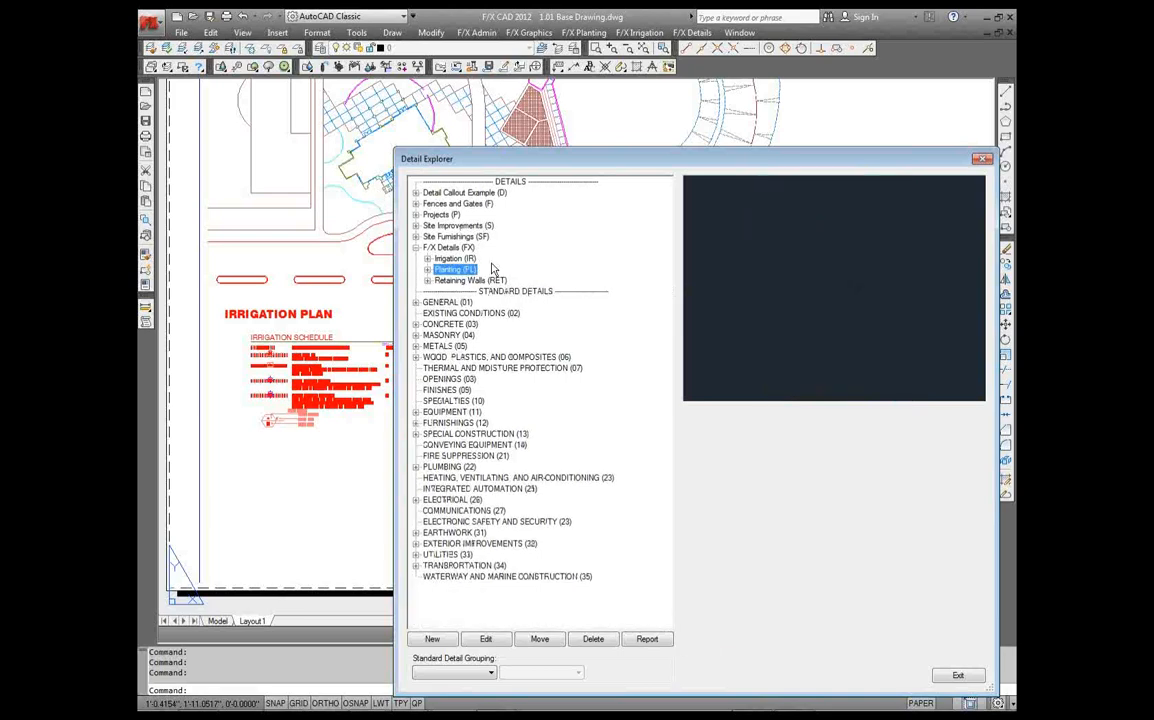
pyautogui.click(417, 248)
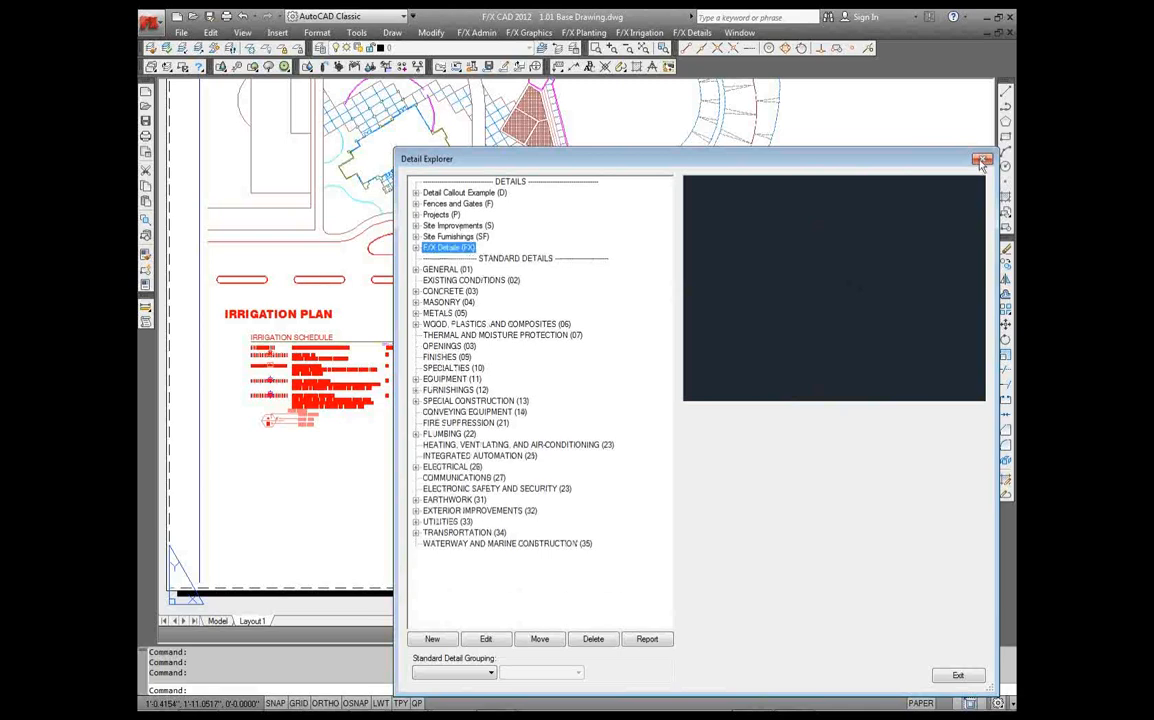